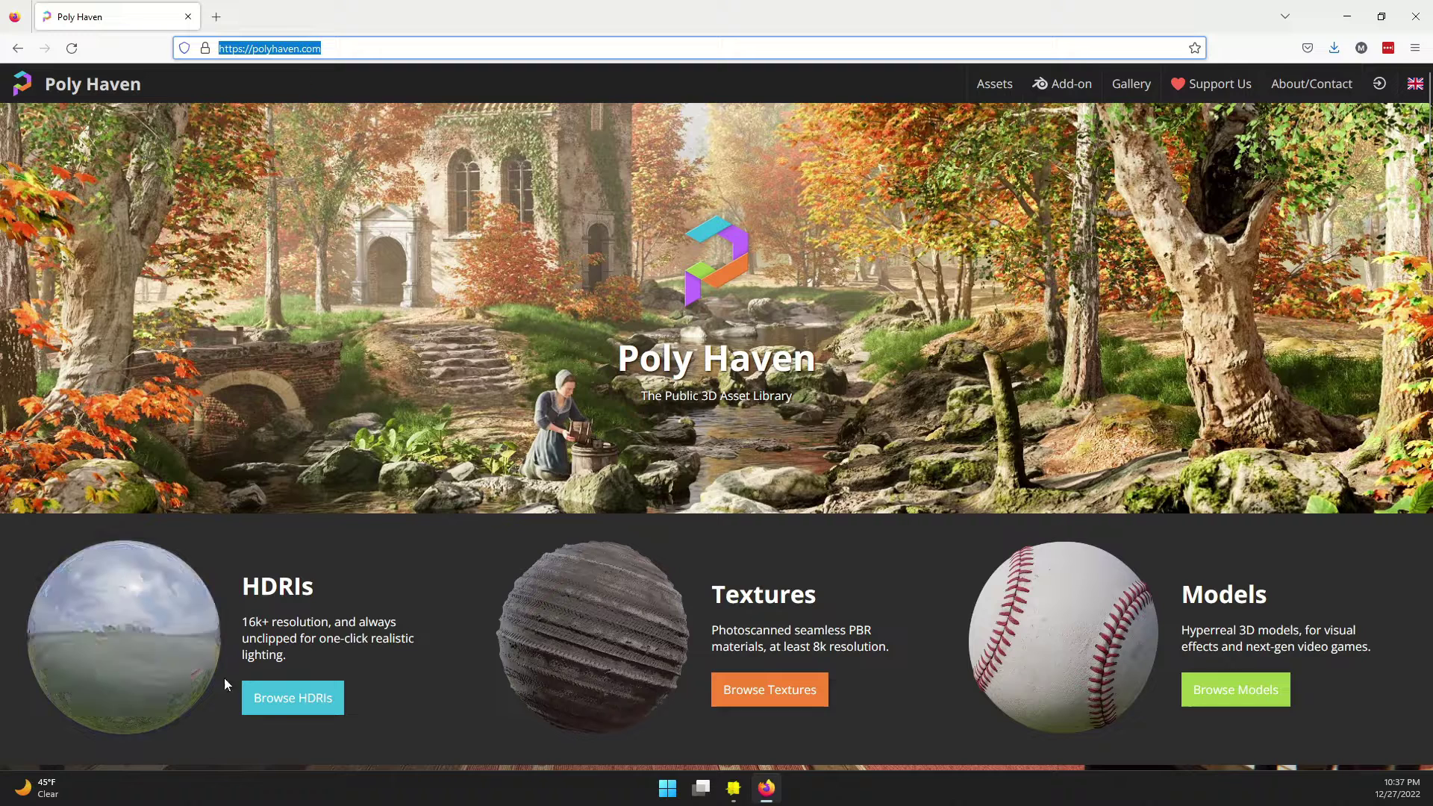
- Browse Poly Haven's Indoor HDRIs and open the Industrial Workshop Foundry page
click(156, 610)
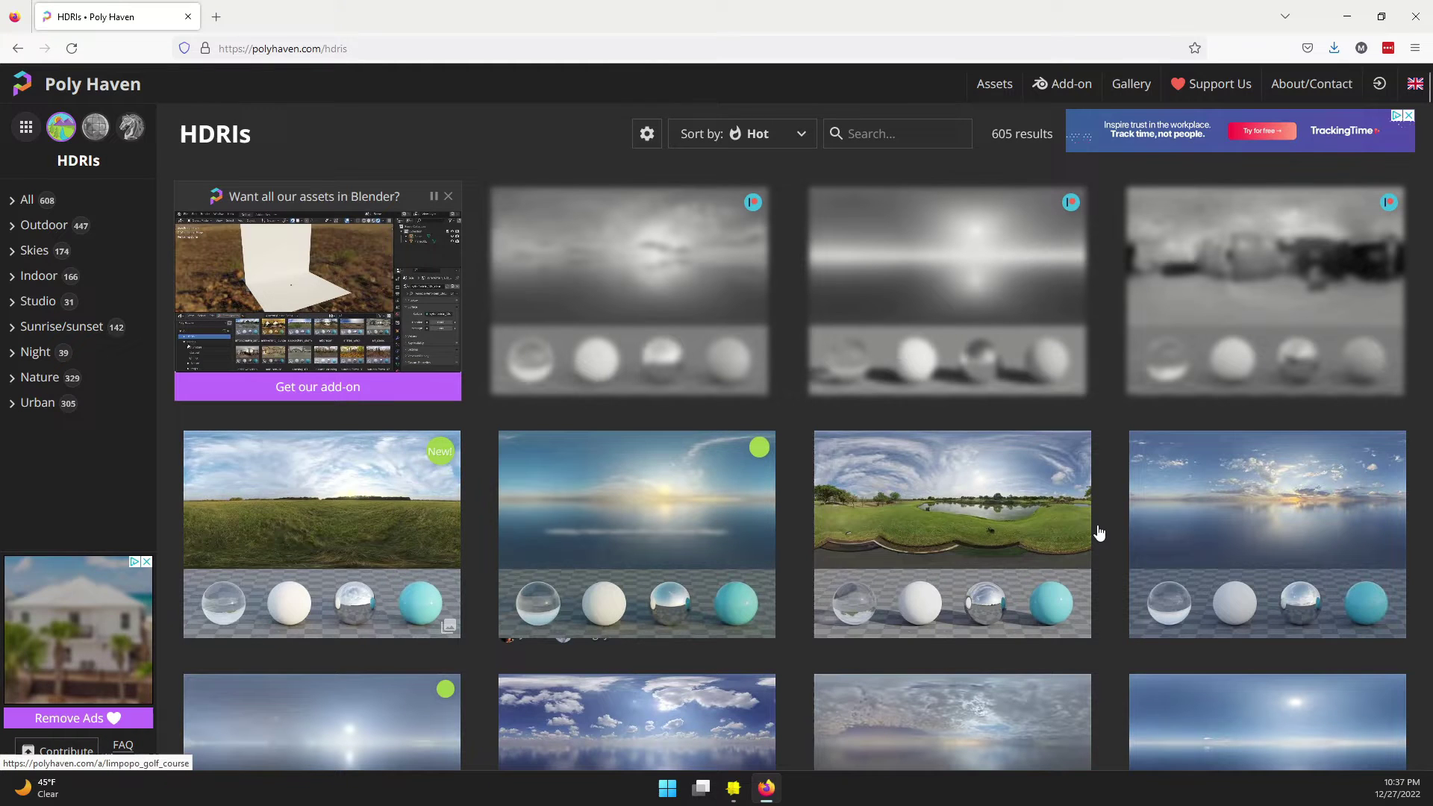
scroll(971, 494, down, 2)
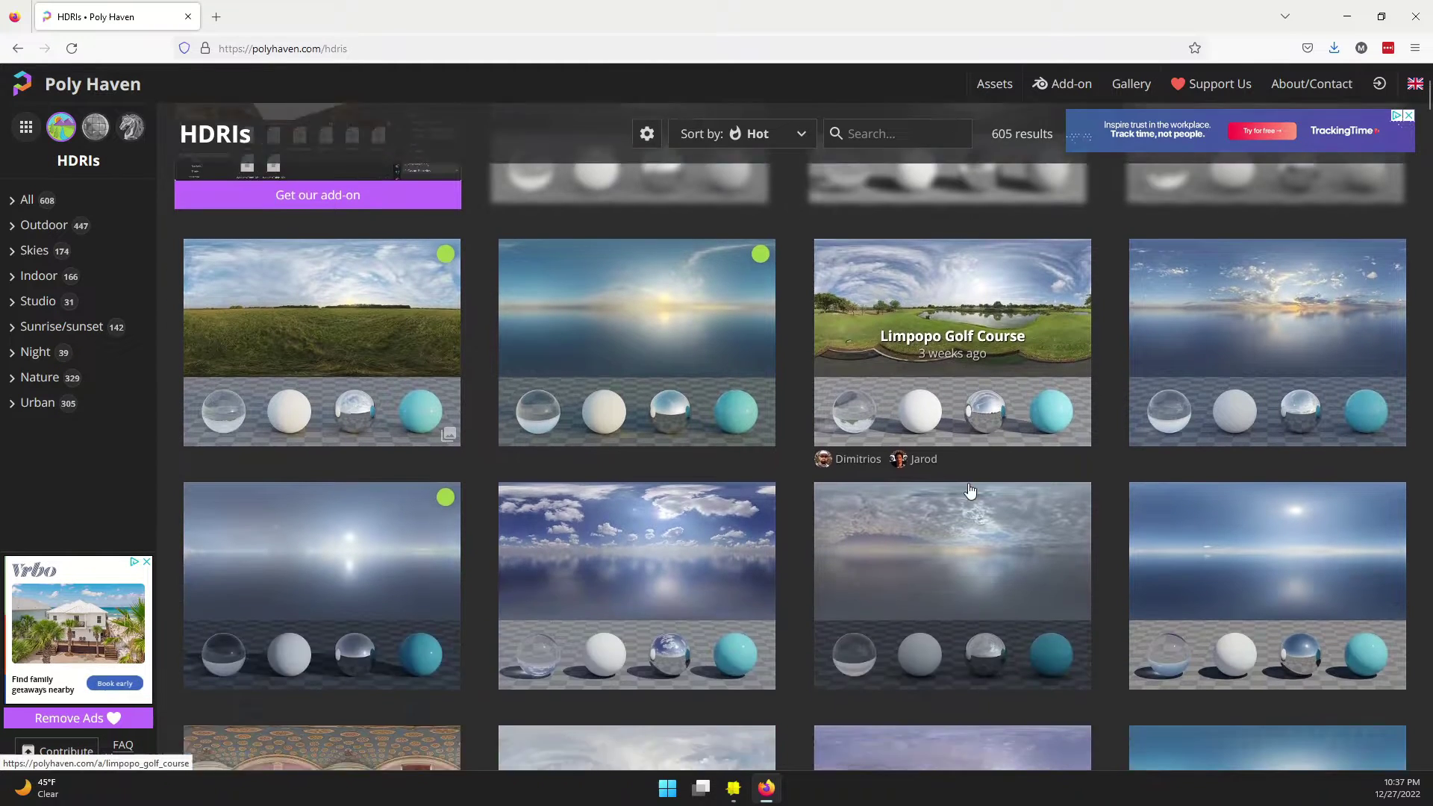
scroll(957, 490, down, 3)
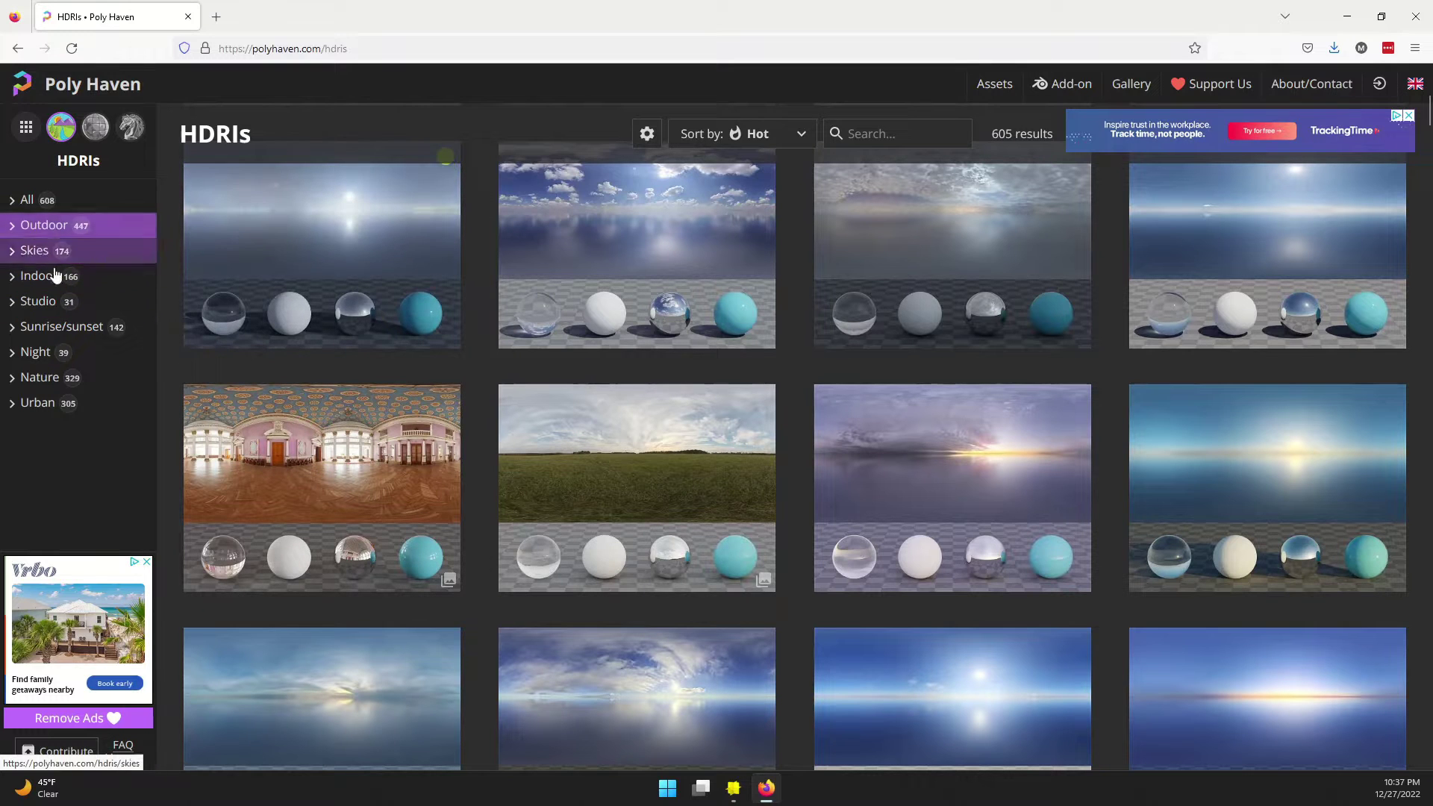
click(17, 278)
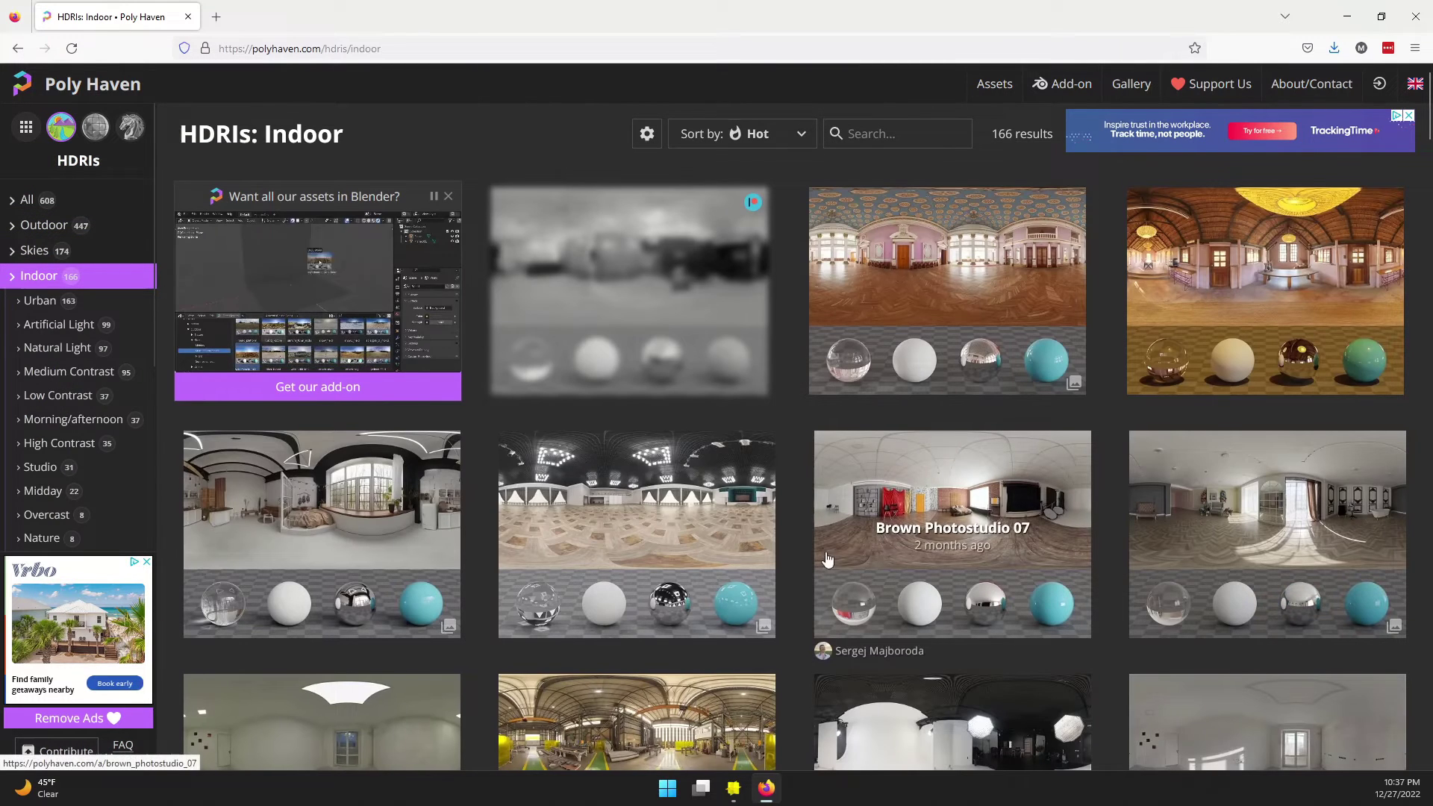
scroll(980, 537, down, 3)
scroll(985, 538, down, 3)
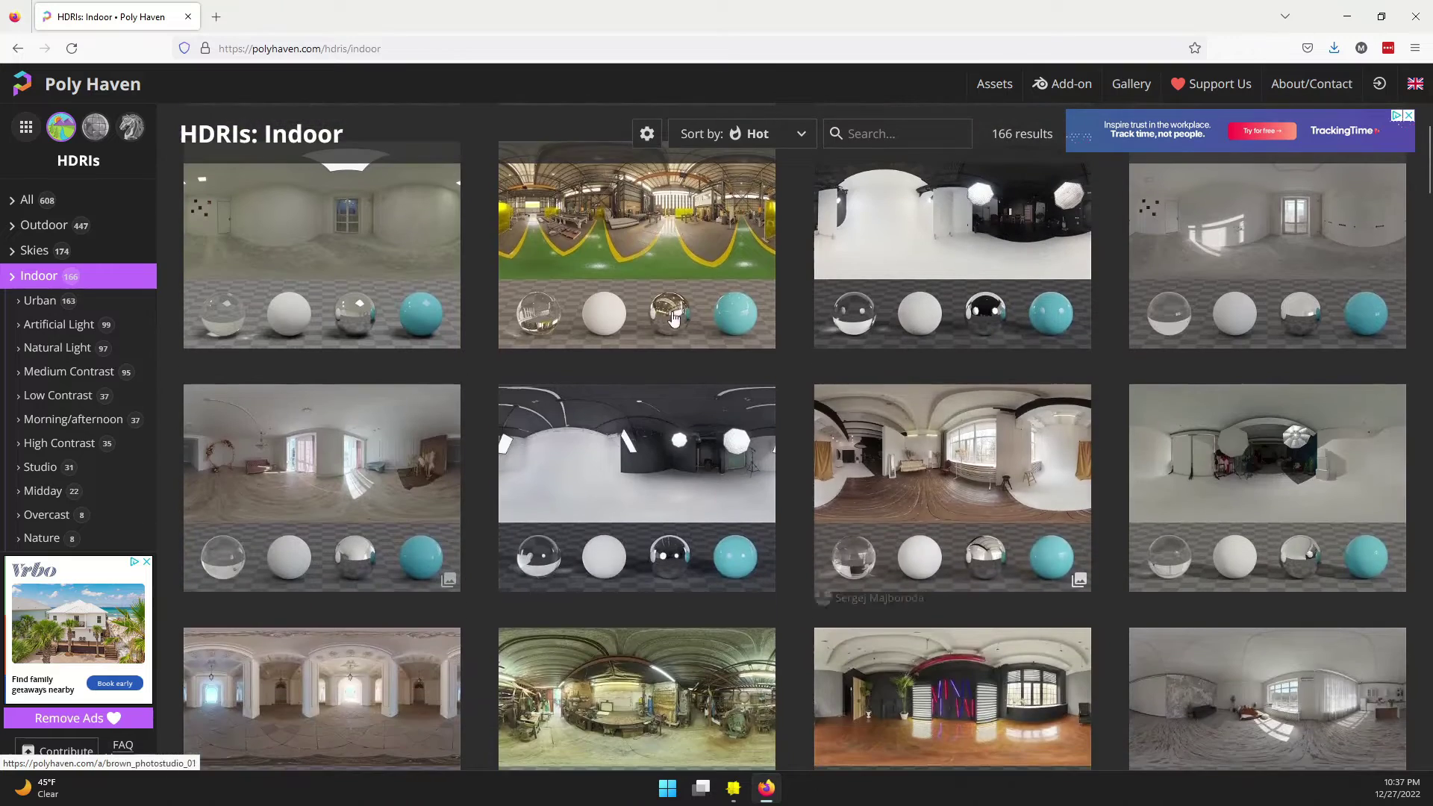
scroll(644, 269, up, 2)
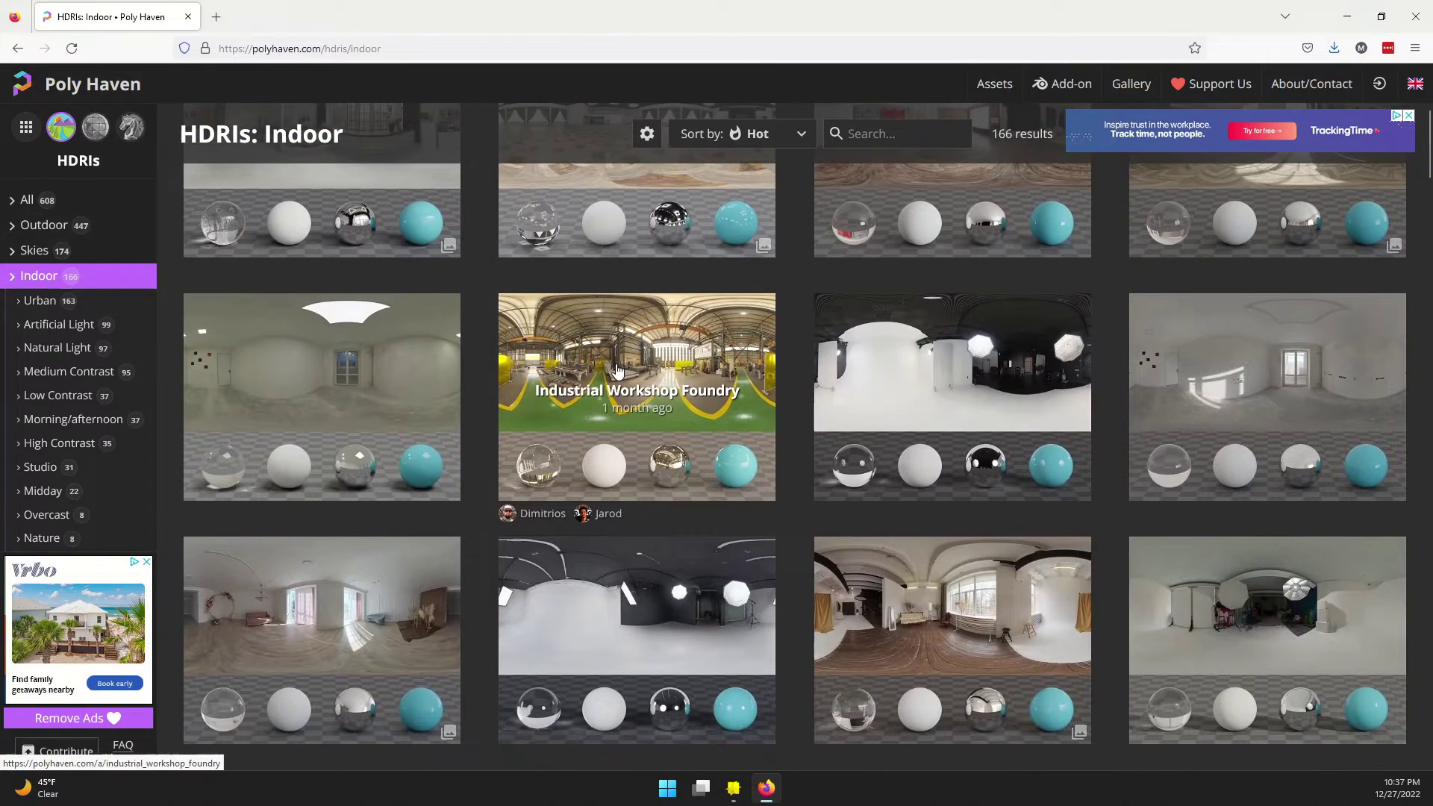
click(616, 373)
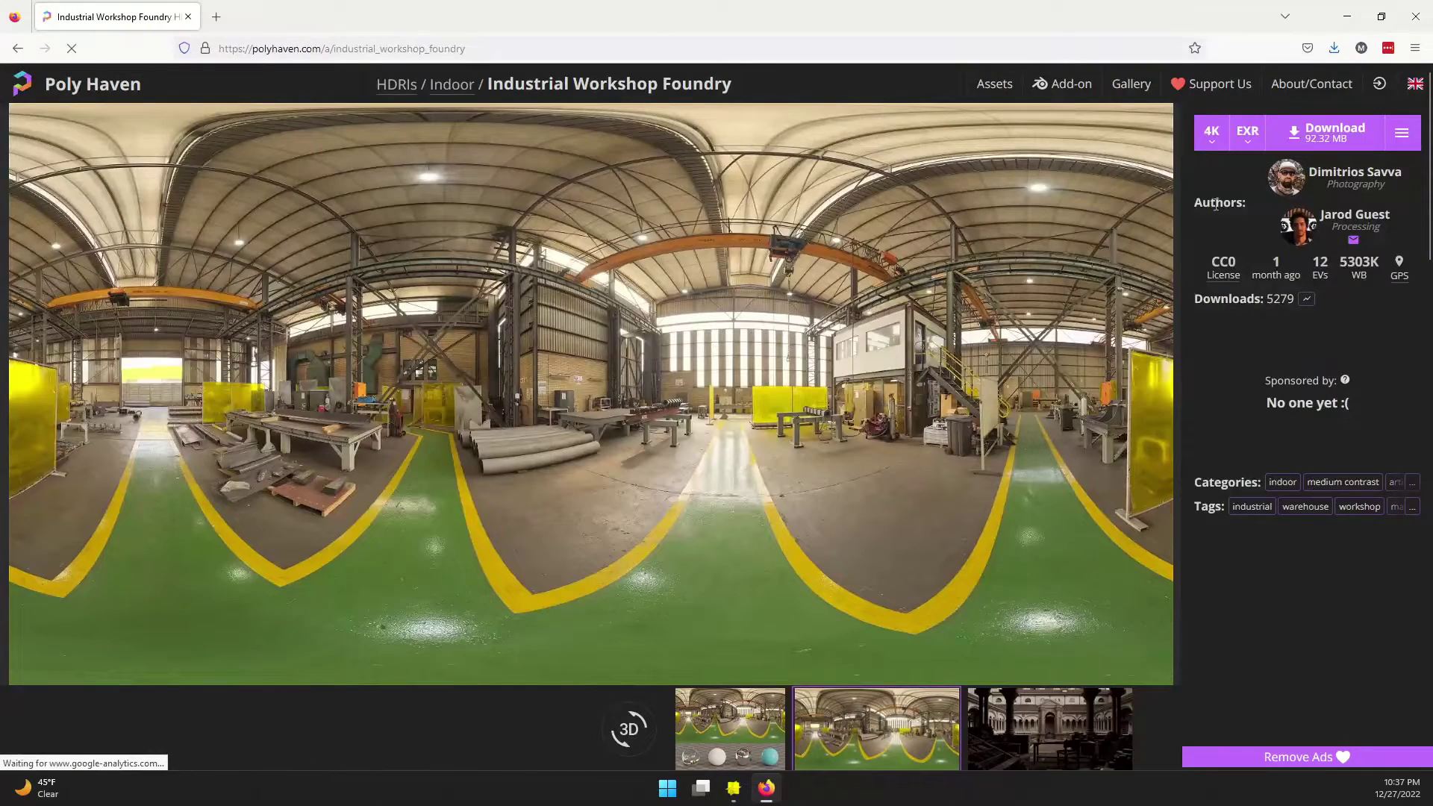
- Open the foundry panorama's 8K tonemapped JPG at full size and bring up Save Image As
click(1246, 144)
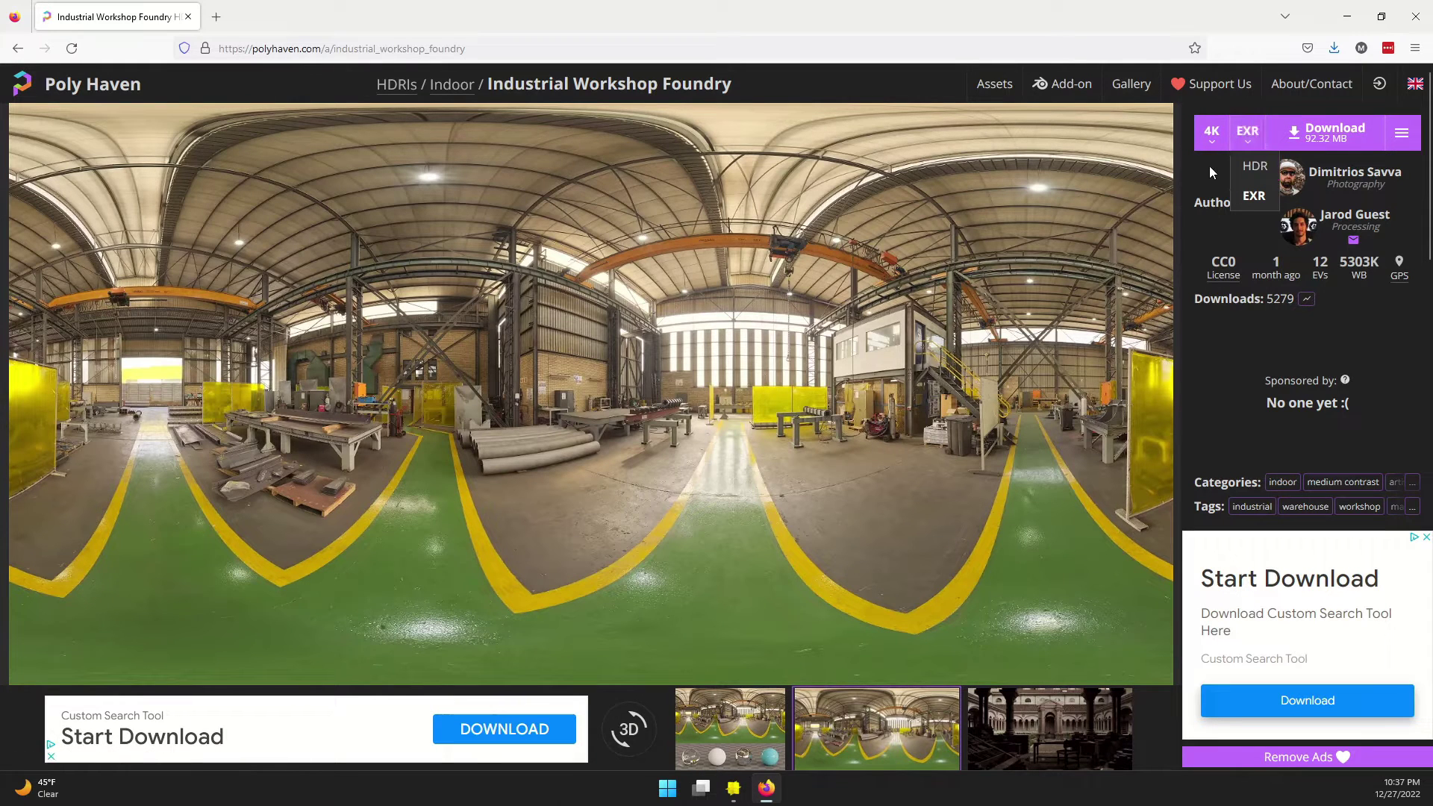
click(1400, 133)
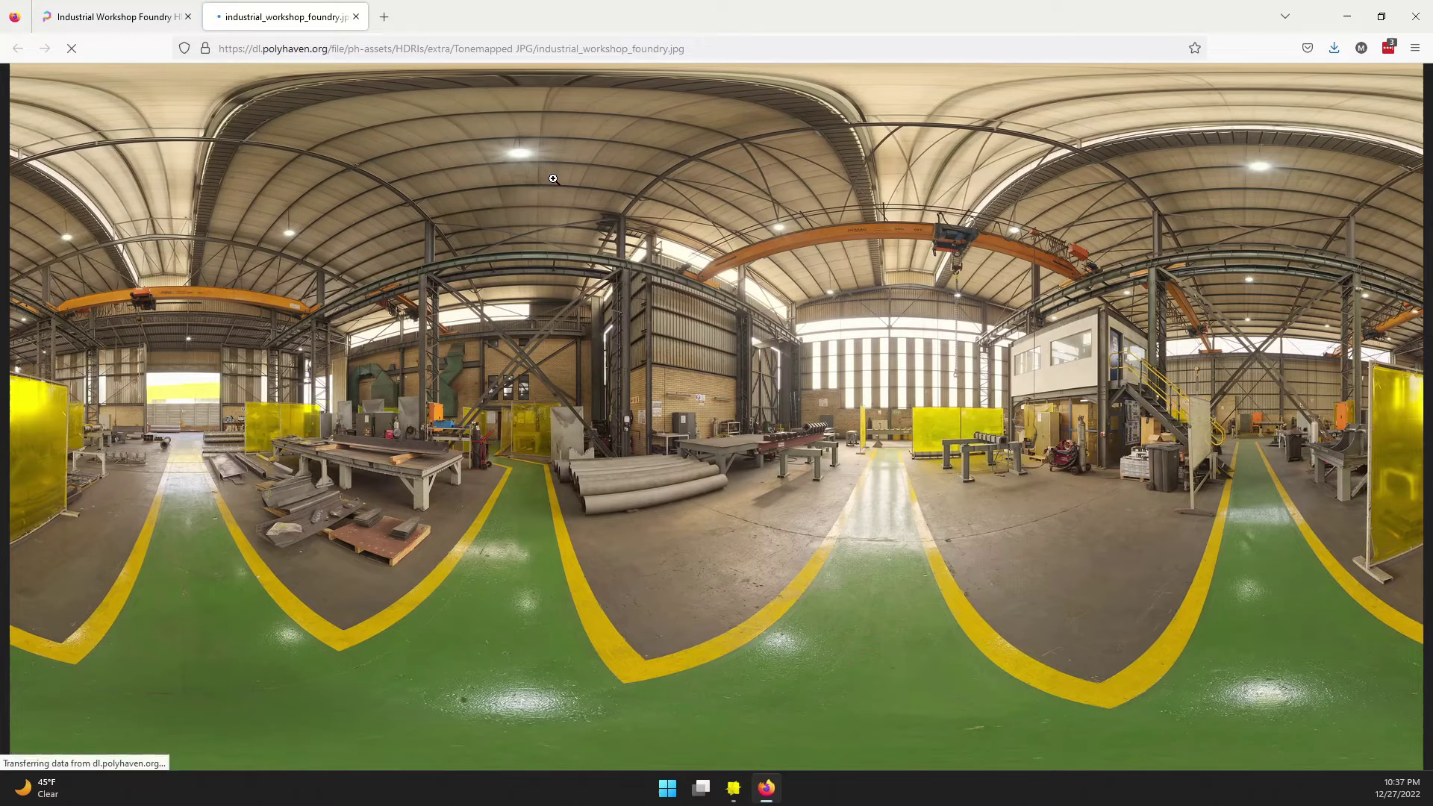
right_click(584, 218)
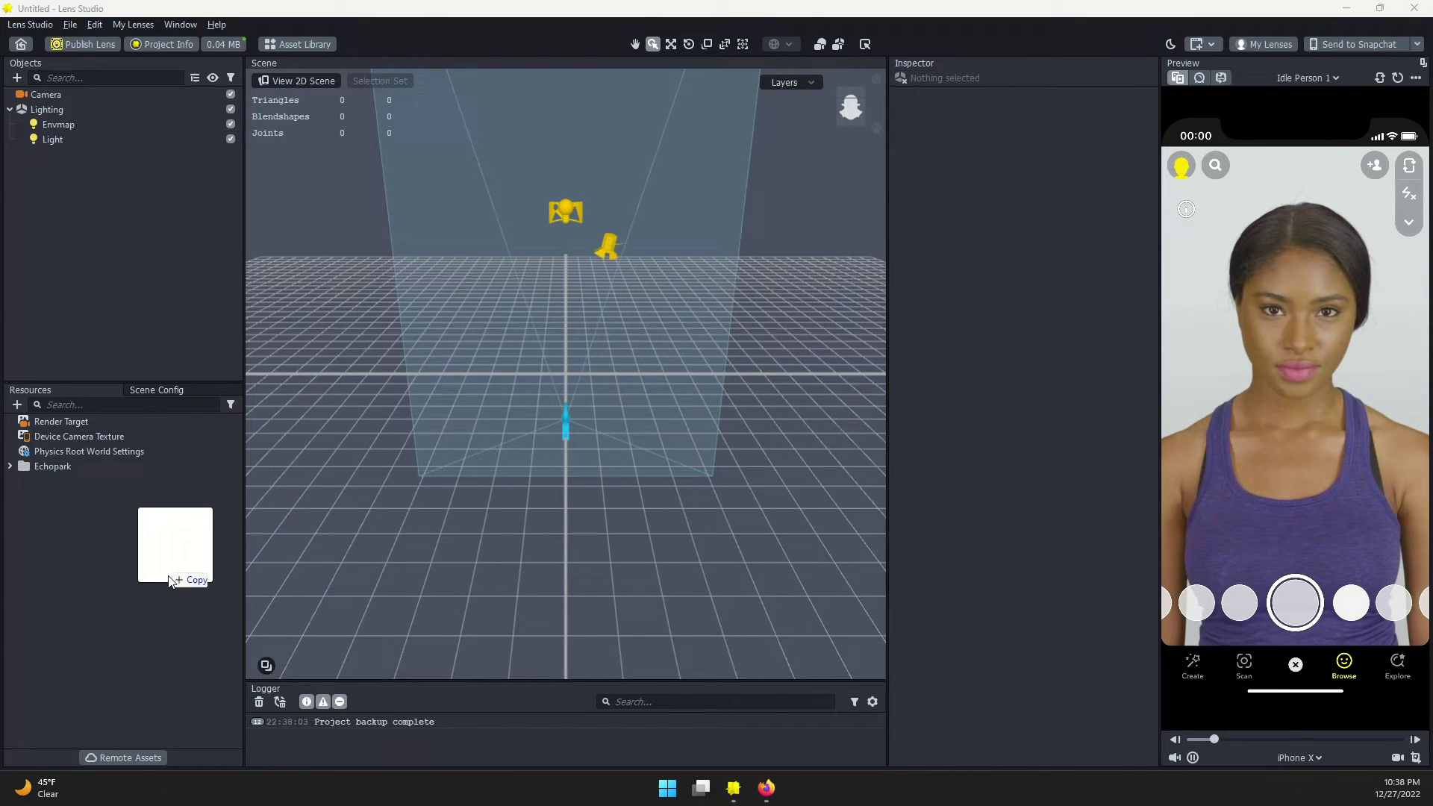
- Import the foundry JPG into Resources and read the log's 2048x1024 resize warning
drag(1050, 209, 116, 585)
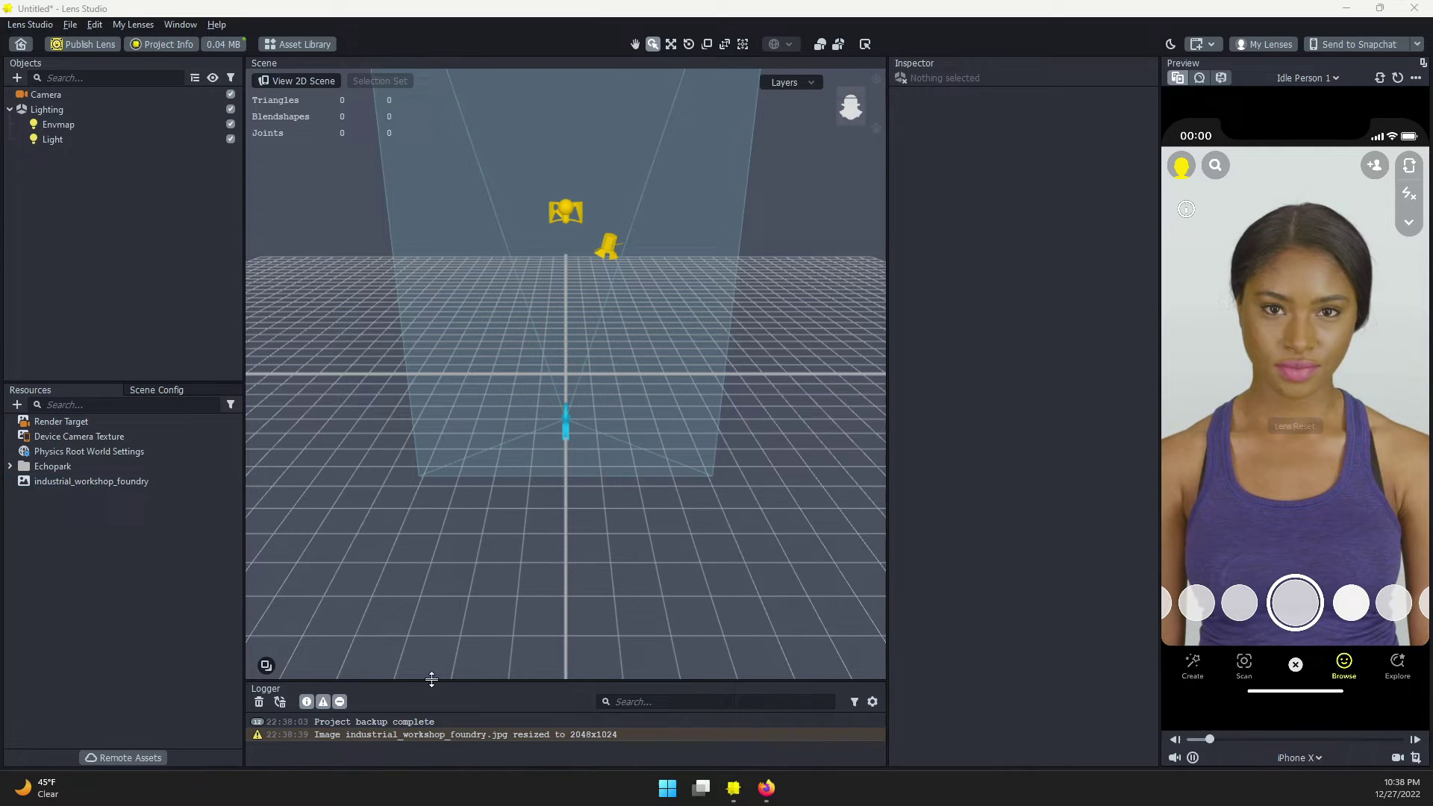
drag(431, 679, 435, 538)
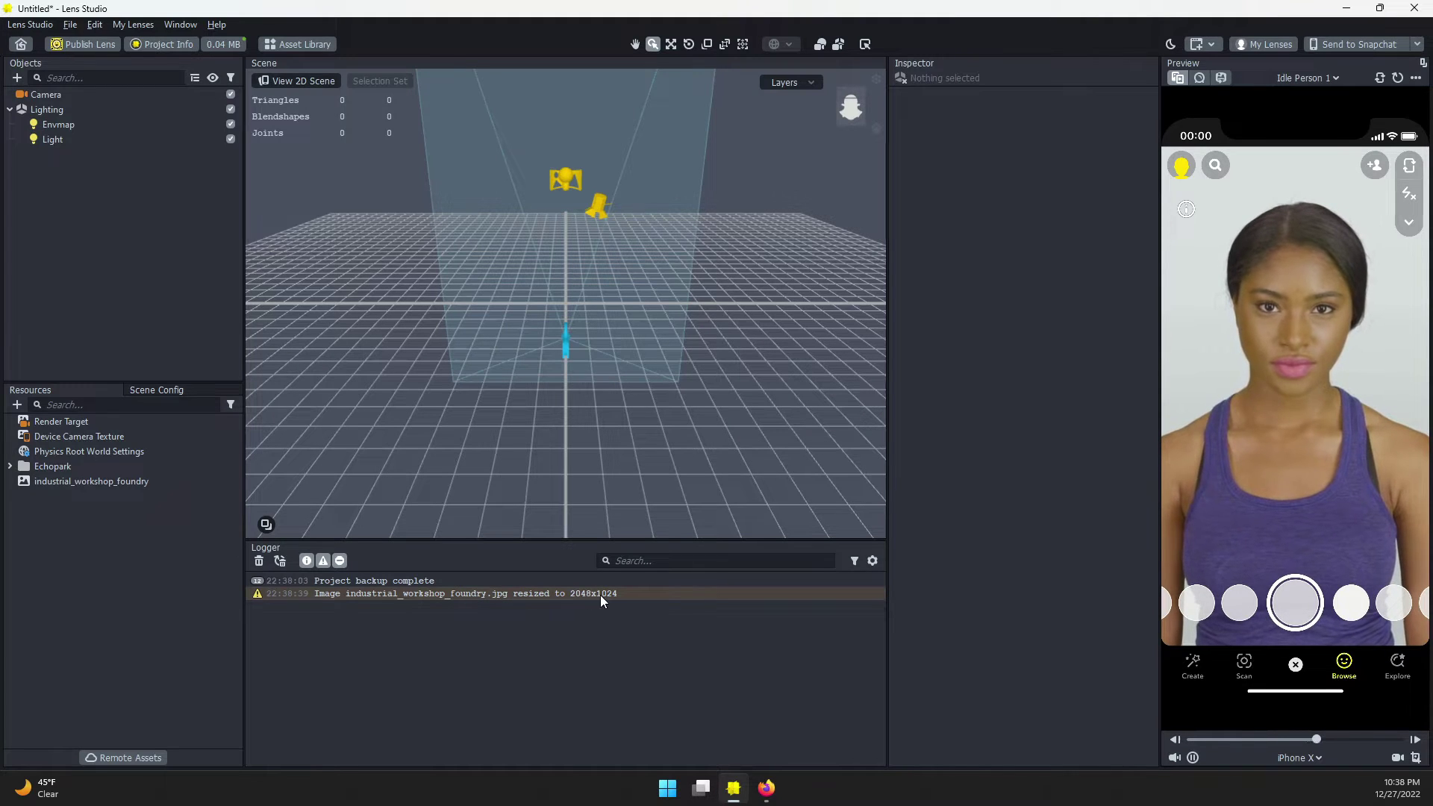
double_click(580, 594)
- Add an Unlit material and set its Base Texture to industrial_workshop_foundry
click(18, 405)
scroll(112, 628, down, 3)
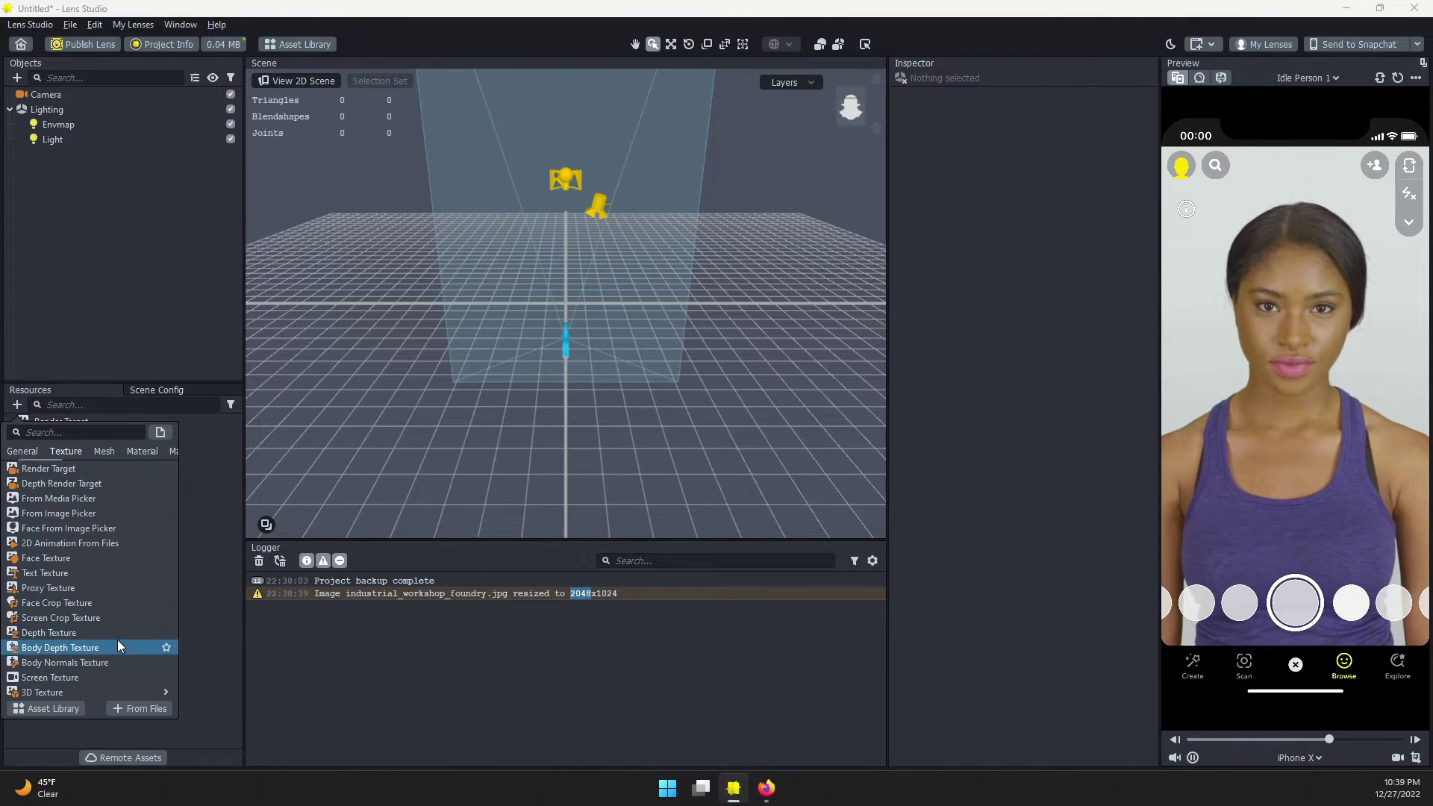
scroll(118, 633, down, 3)
scroll(111, 615, down, 3)
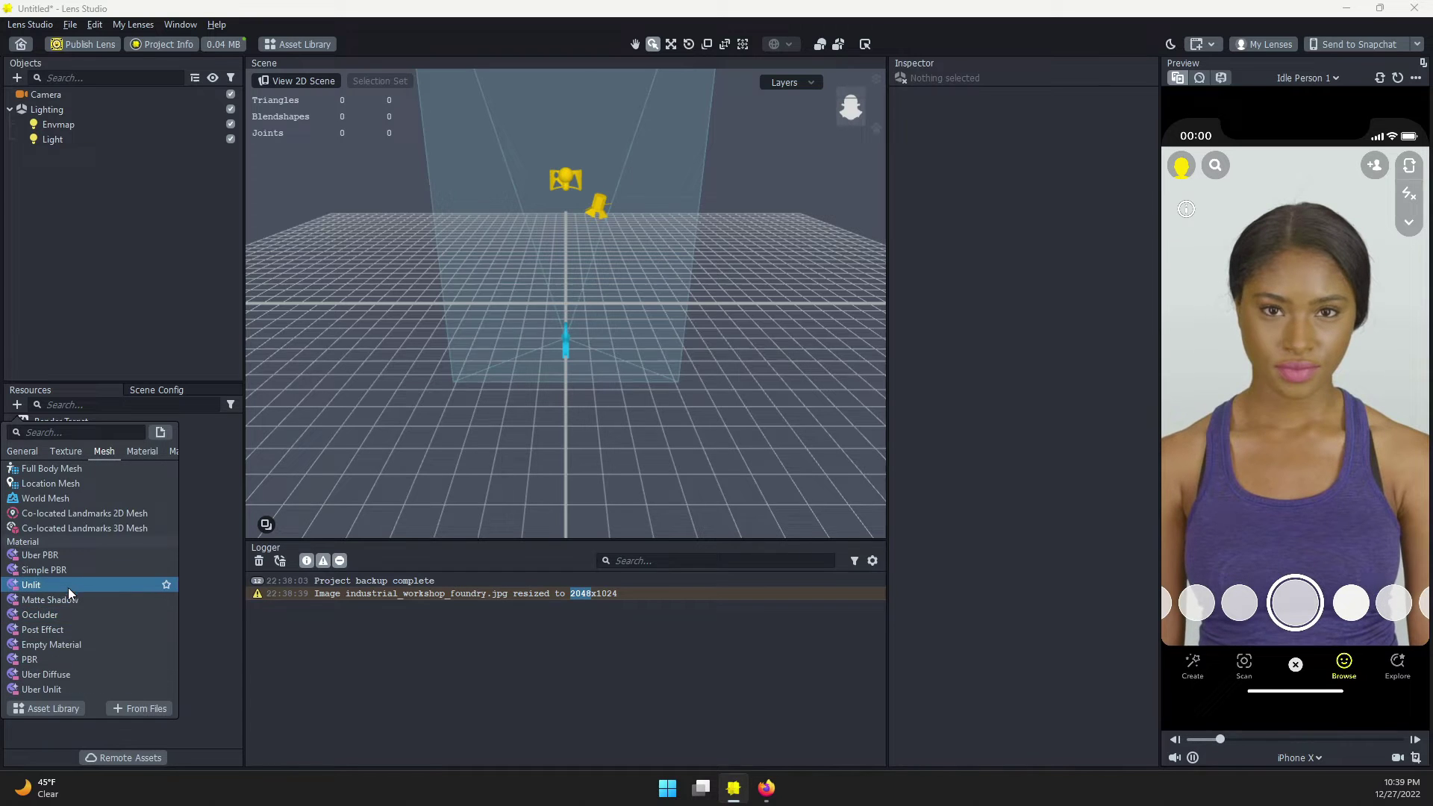
key(Escape)
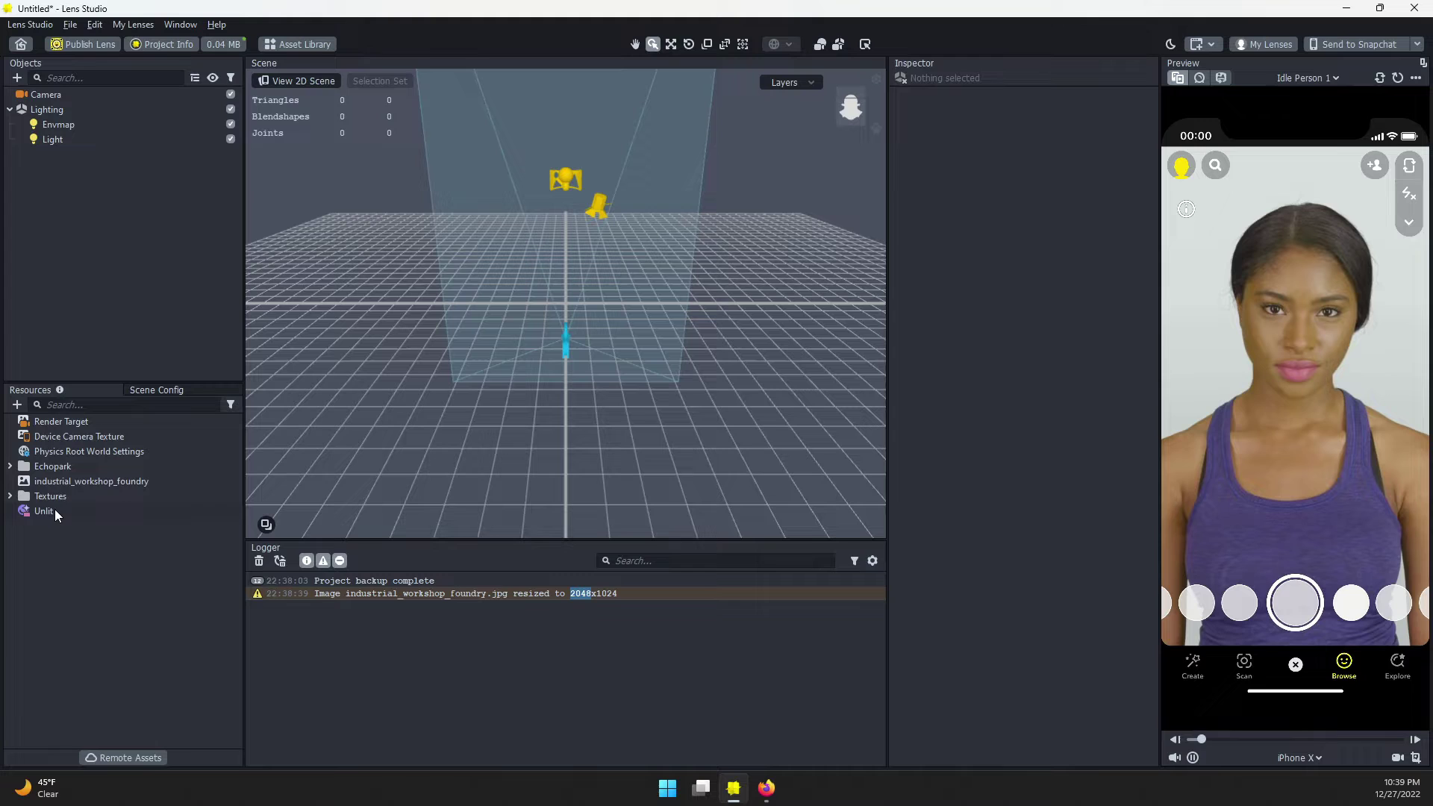
click(53, 511)
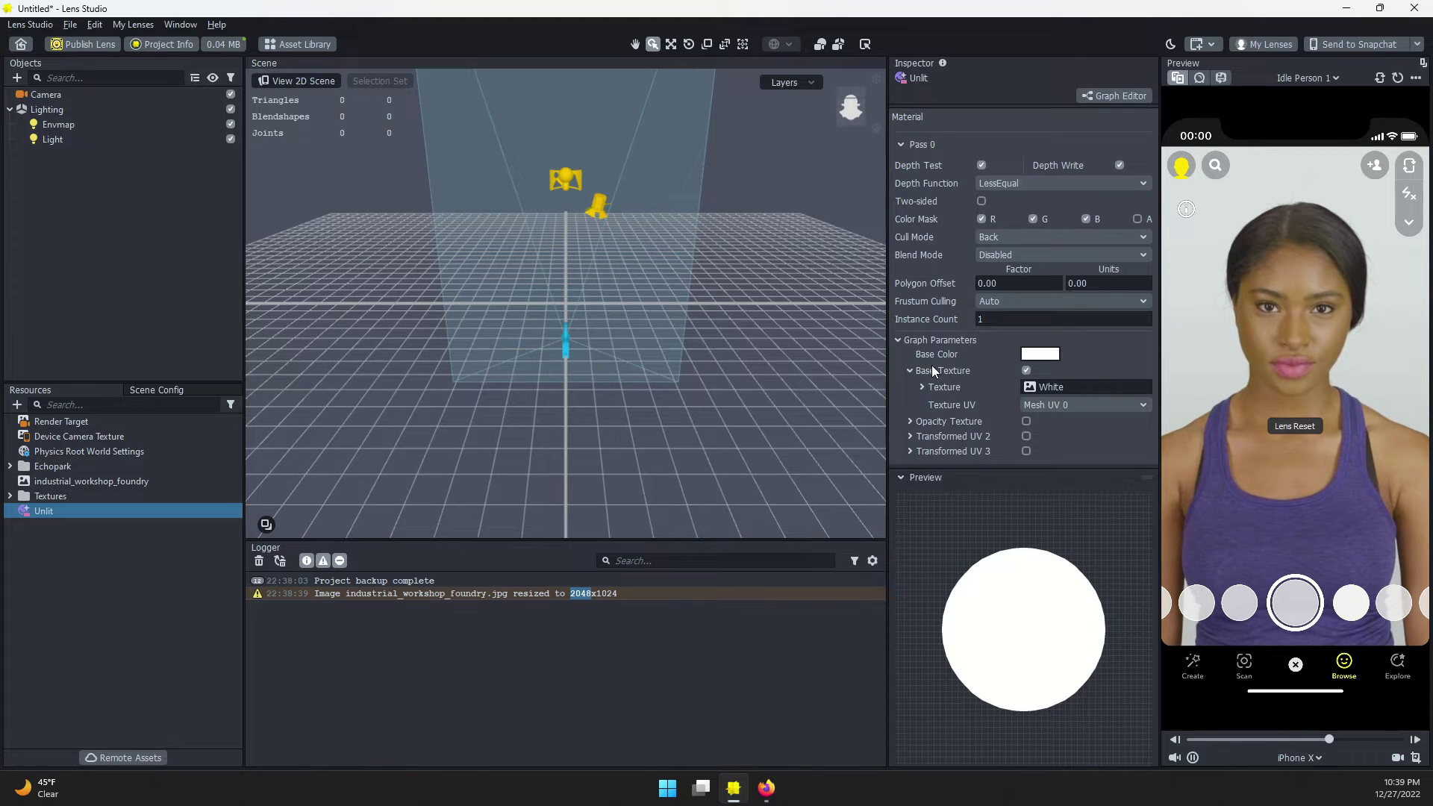
click(1052, 385)
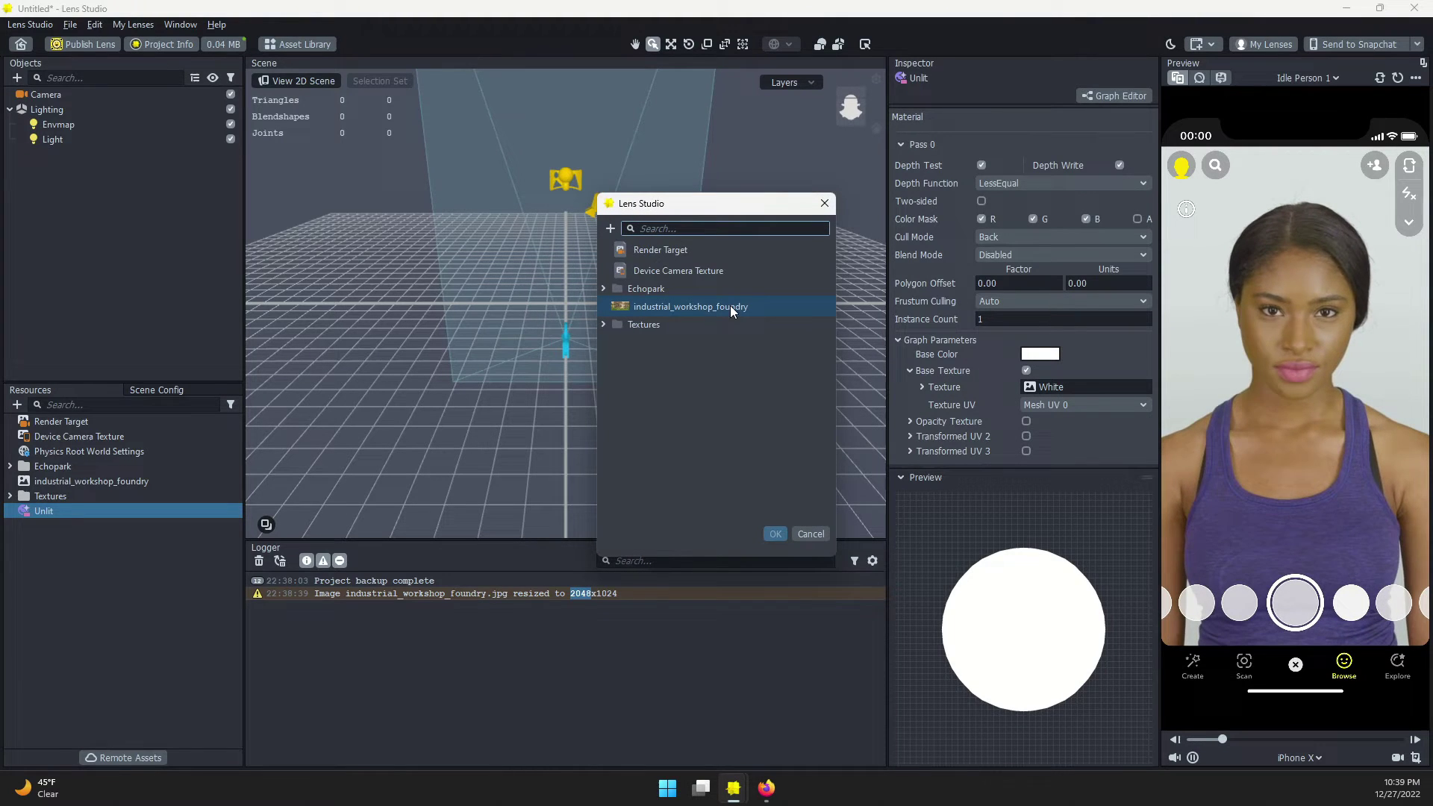
double_click(684, 308)
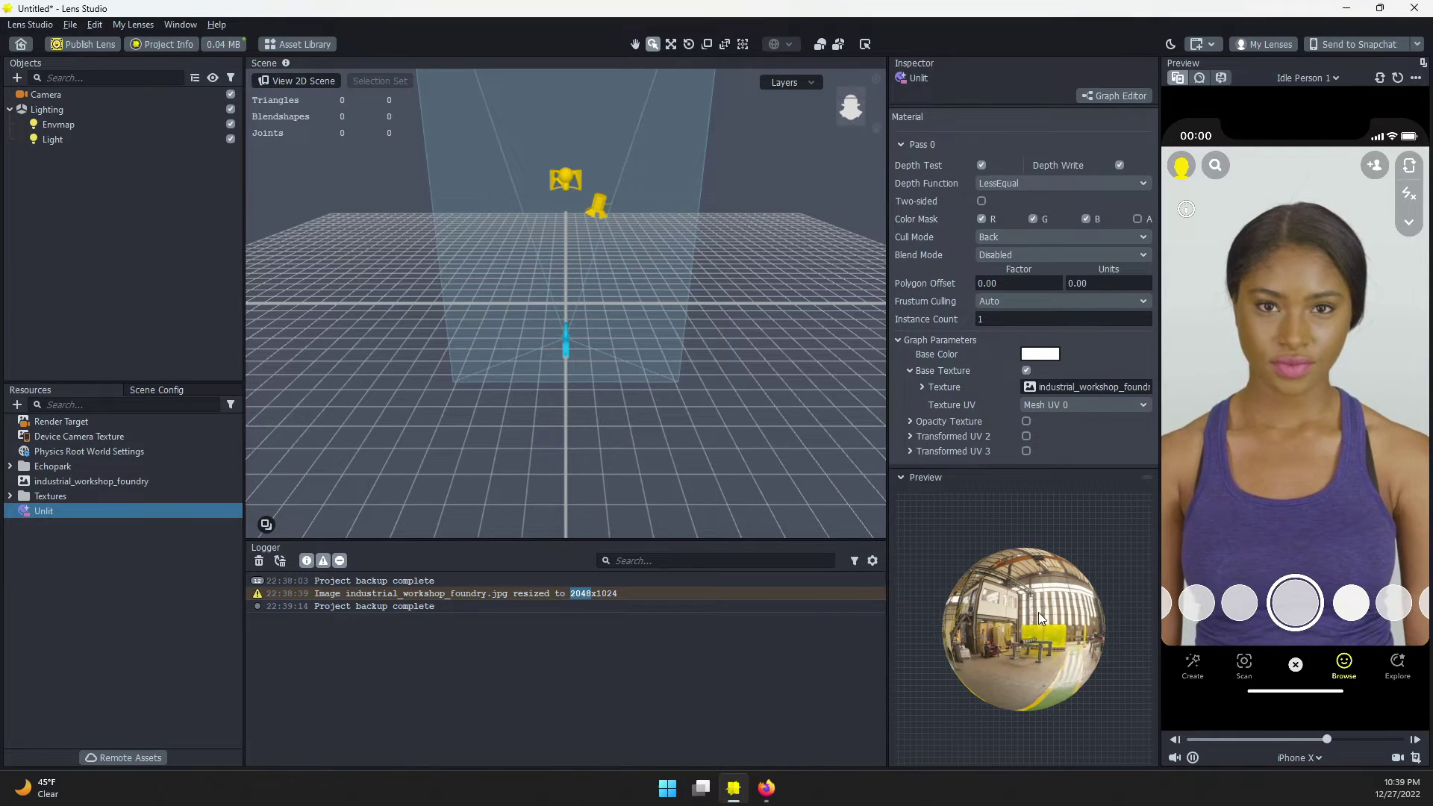
- Add a Sphere, apply the Unlit foundry material, and frame it in the Scene view
click(17, 76)
scroll(91, 272, down, 3)
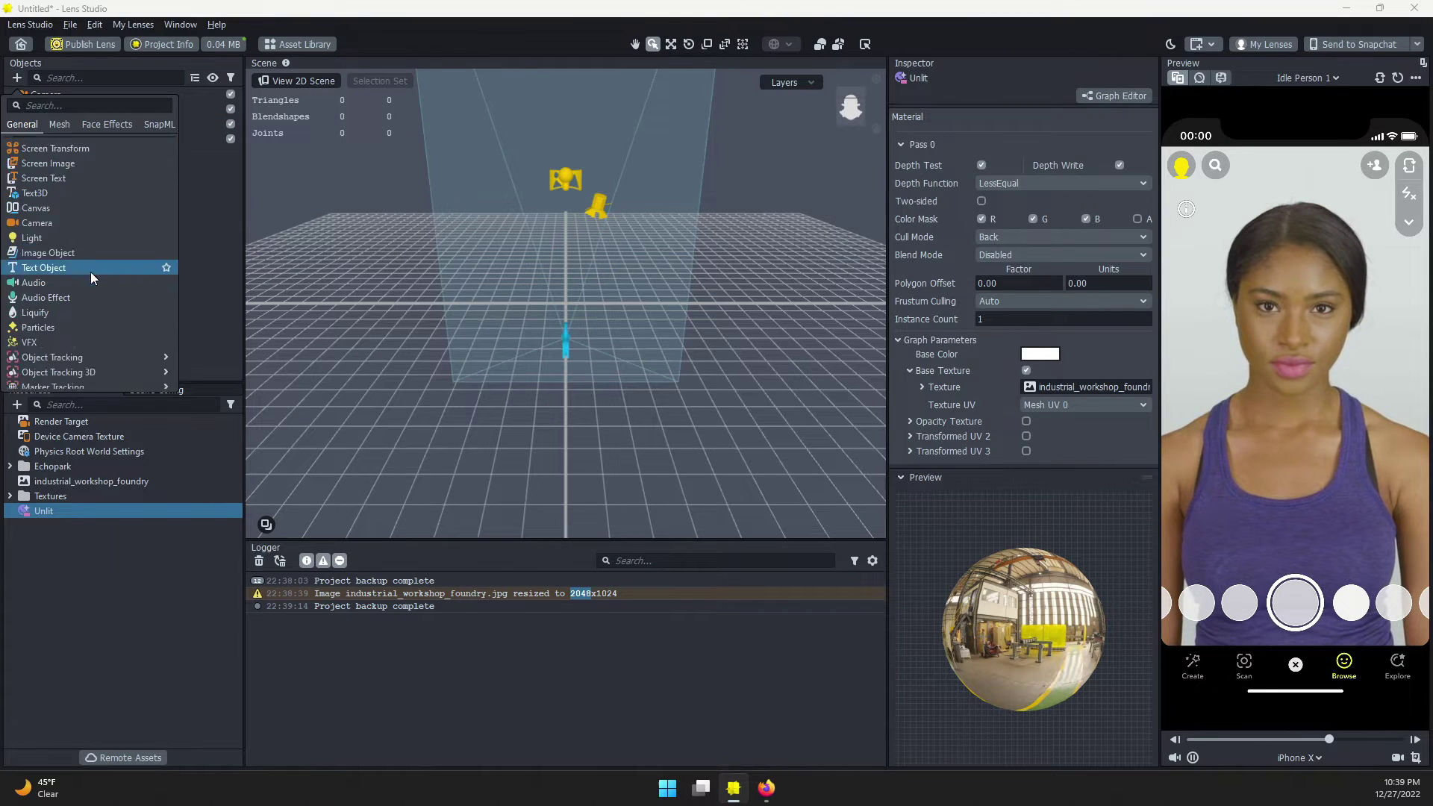
scroll(95, 271, down, 2)
scroll(95, 270, down, 3)
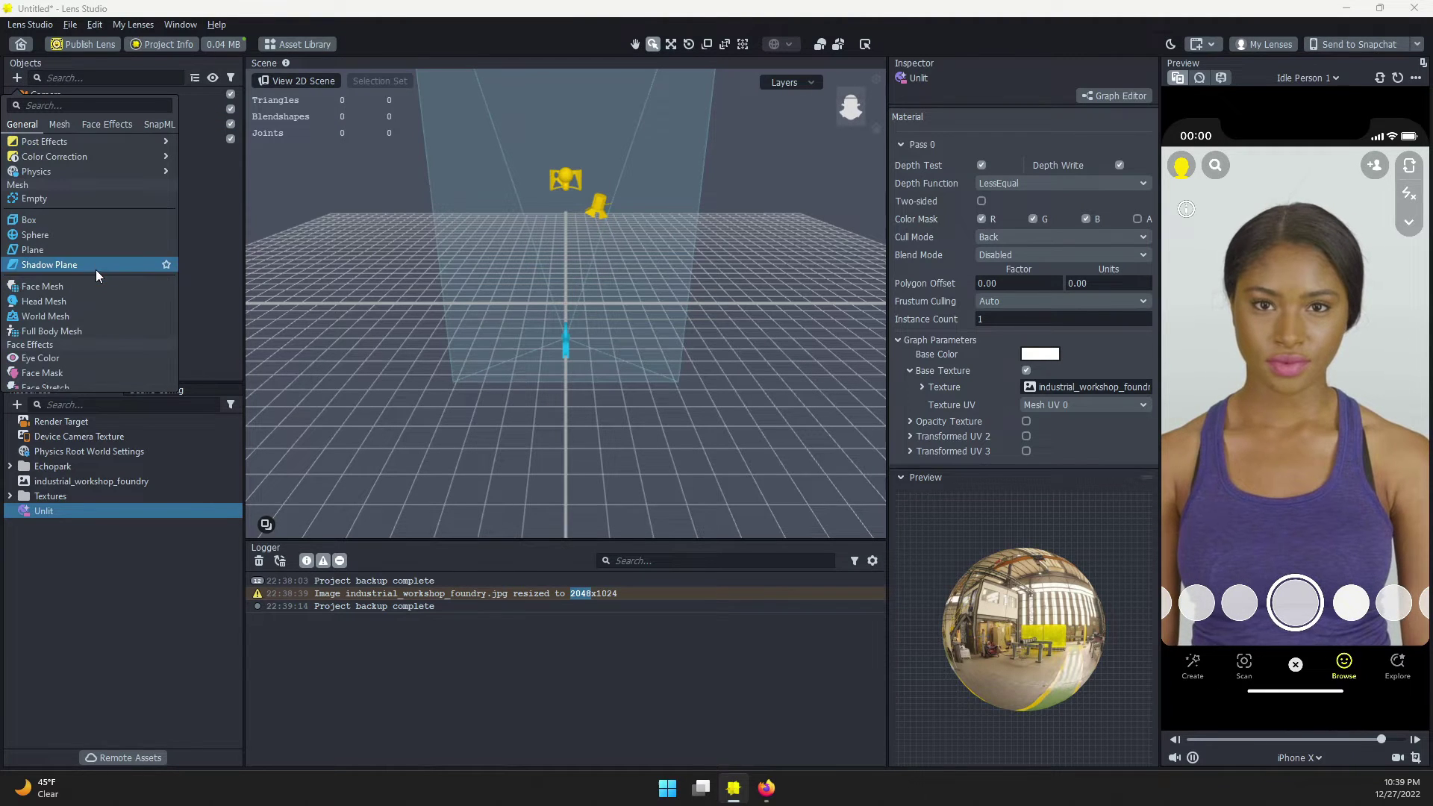
click(62, 234)
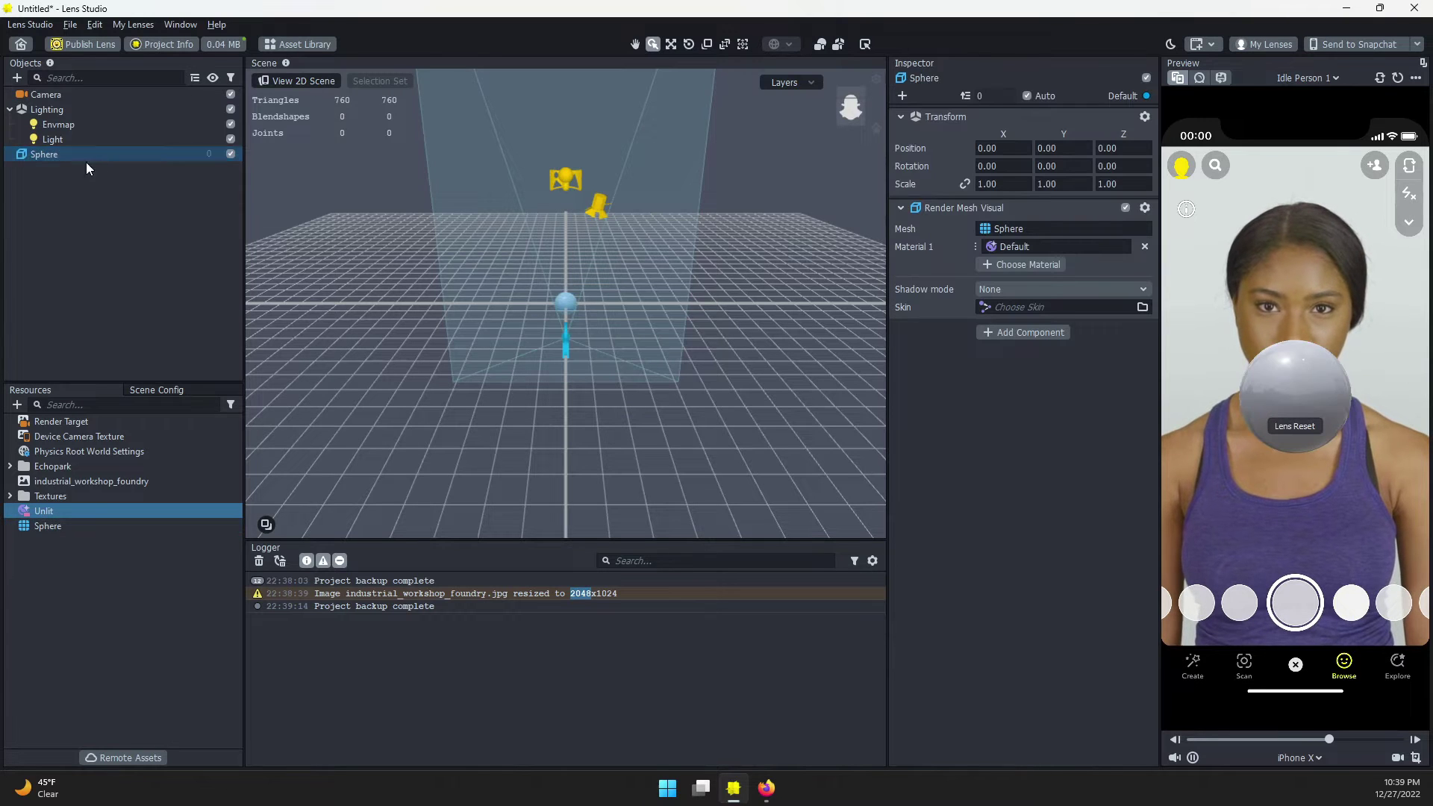
click(1013, 249)
click(640, 255)
double_click(641, 254)
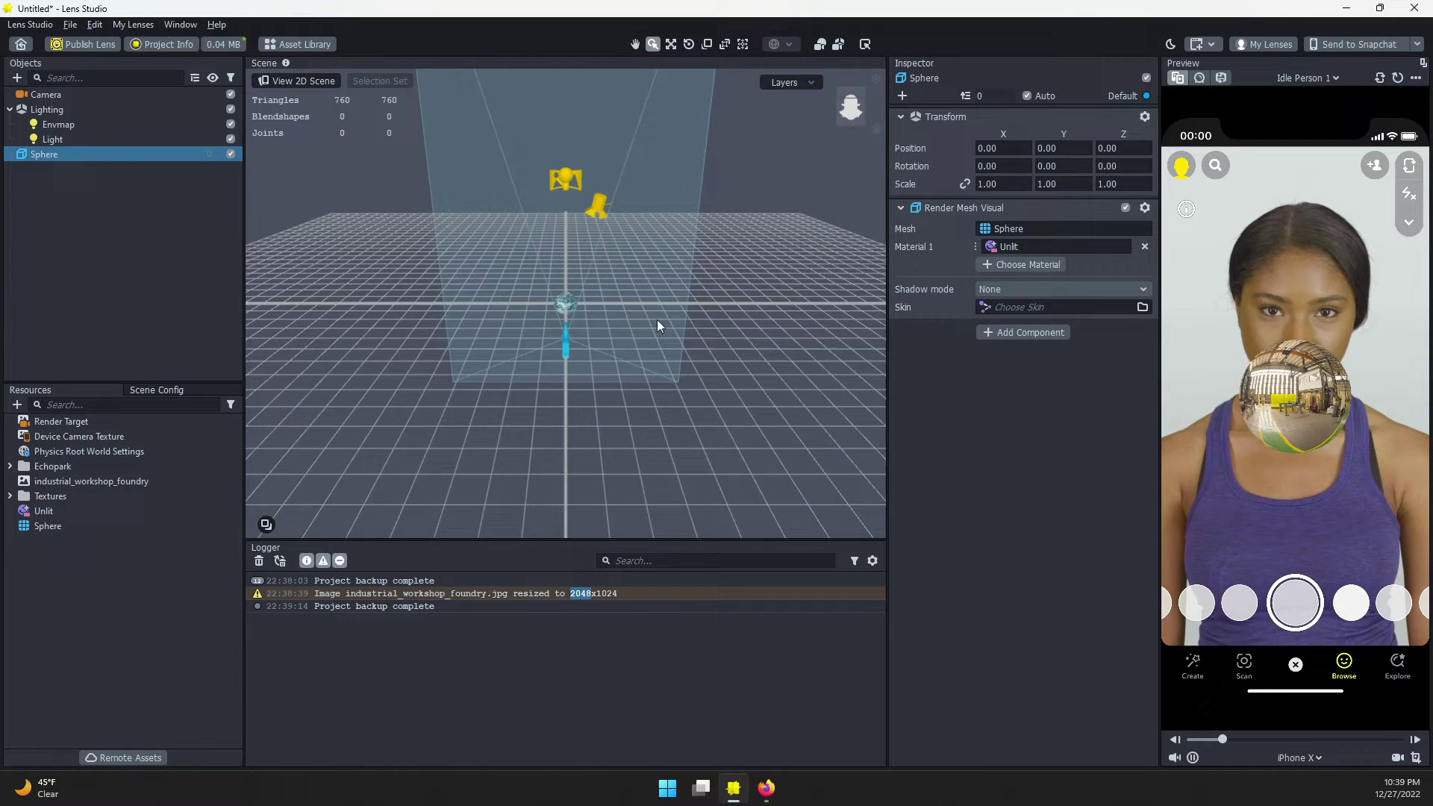
key(f)
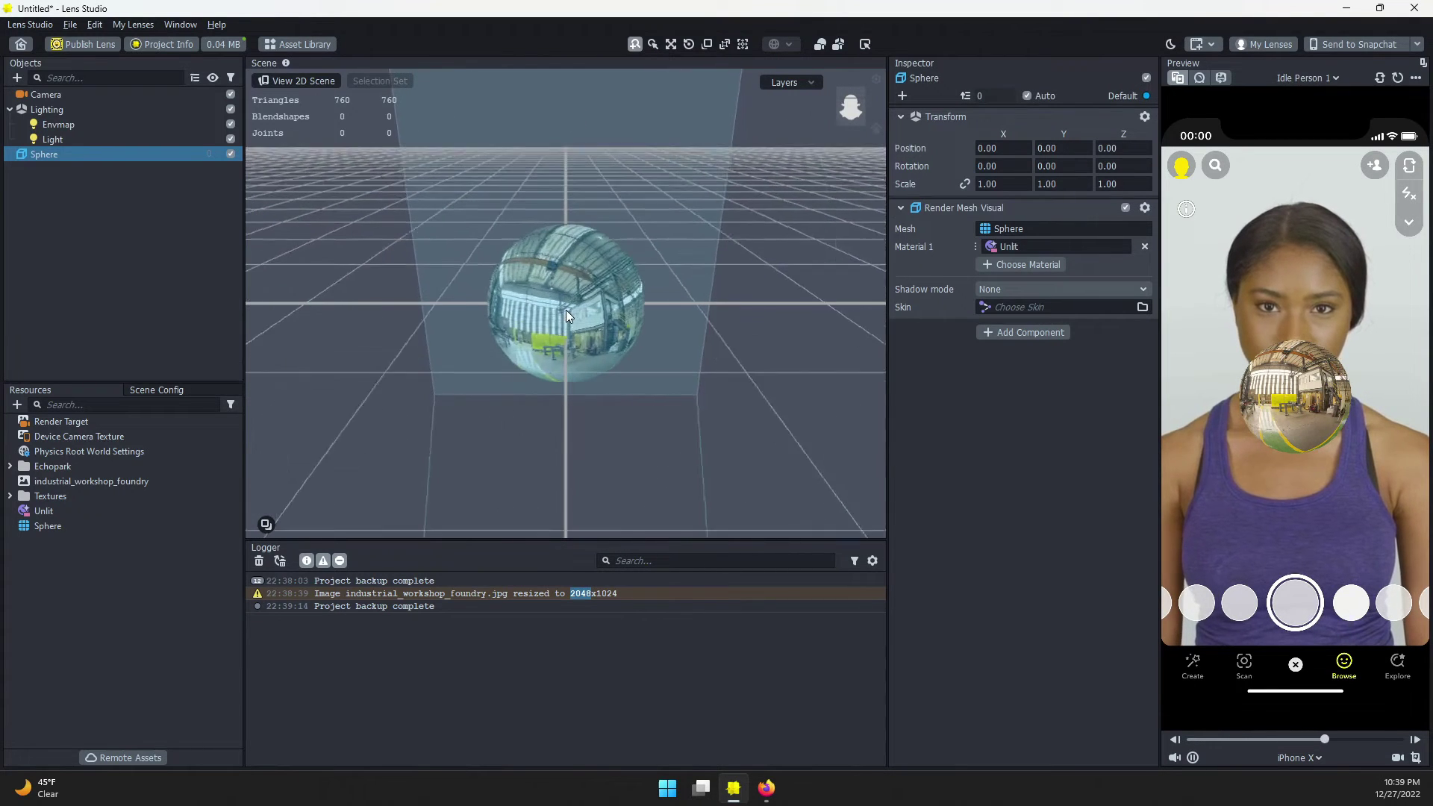
mouse_move(566, 310)
alt+mouse_down()
mouse_move(526, 353)
mouse_move(457, 362)
mouse_move(419, 422)
mouse_move(508, 415)
mouse_move(553, 154)
mouse_move(565, 406)
mouse_move(734, 374)
mouse_move(614, 353)
mouse_move(639, 342)
alt+mouse_up()
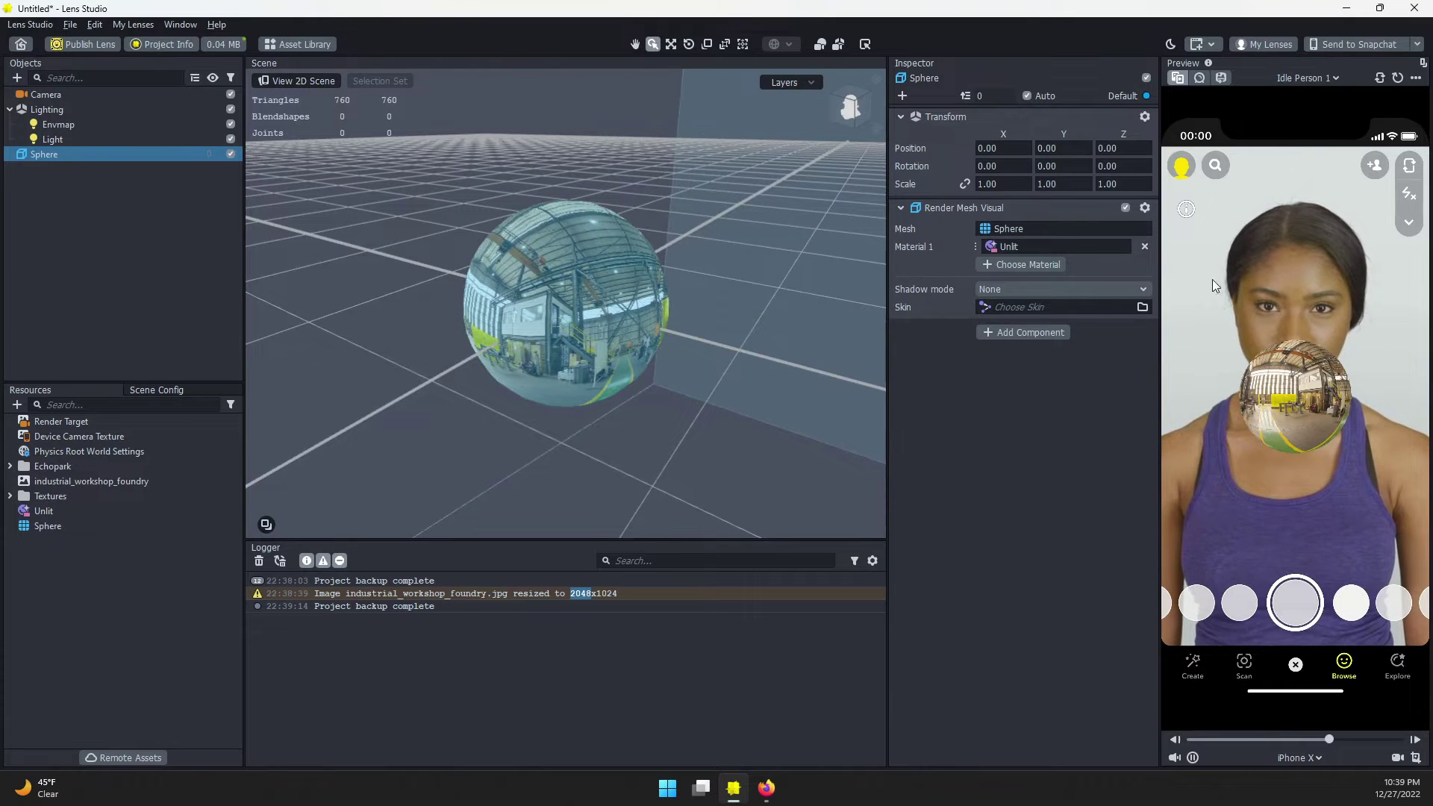
scroll(632, 278, down, 3)
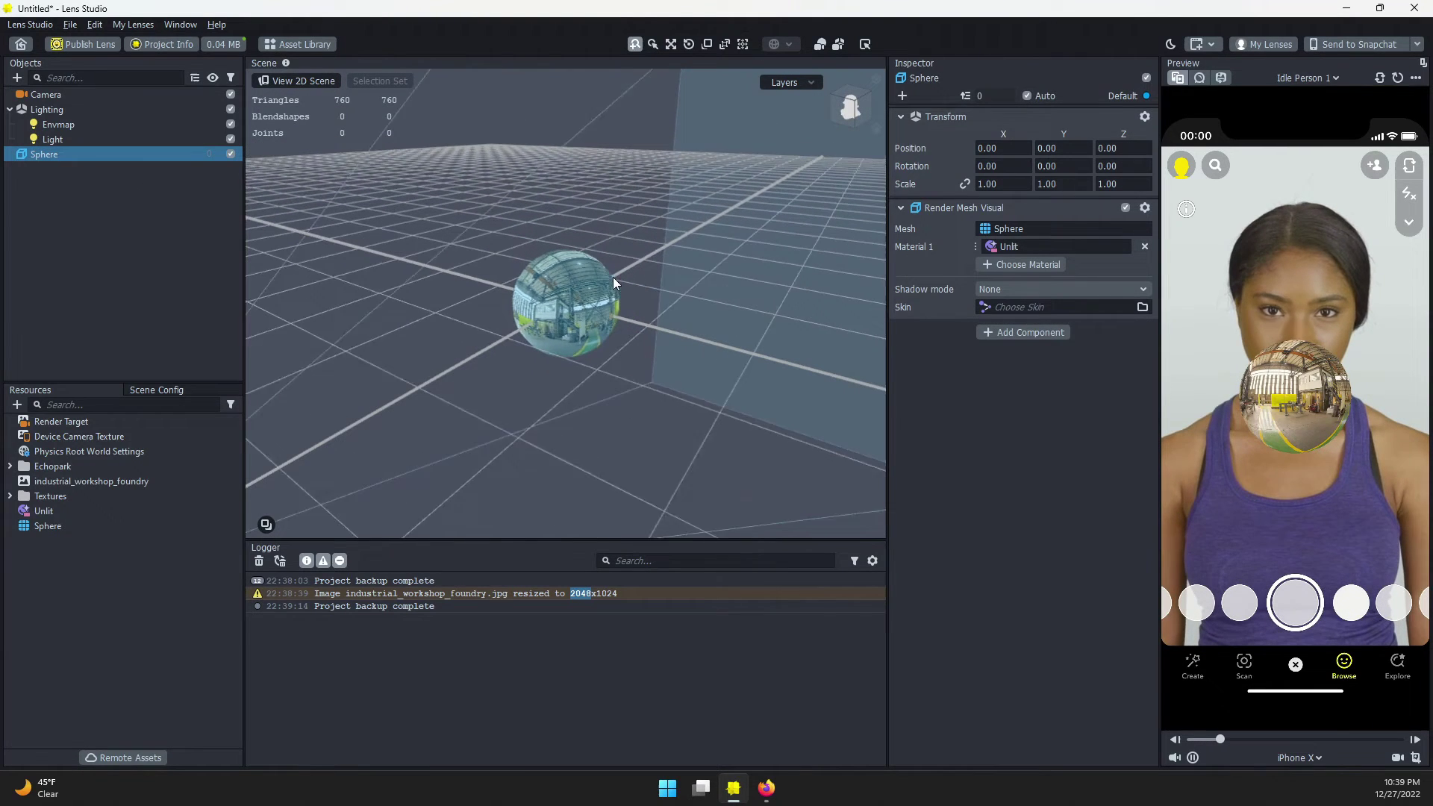
scroll(612, 276, down, 2)
- Scale the Sphere up to about 13.16 and select the Unlit material in Resources
click(706, 45)
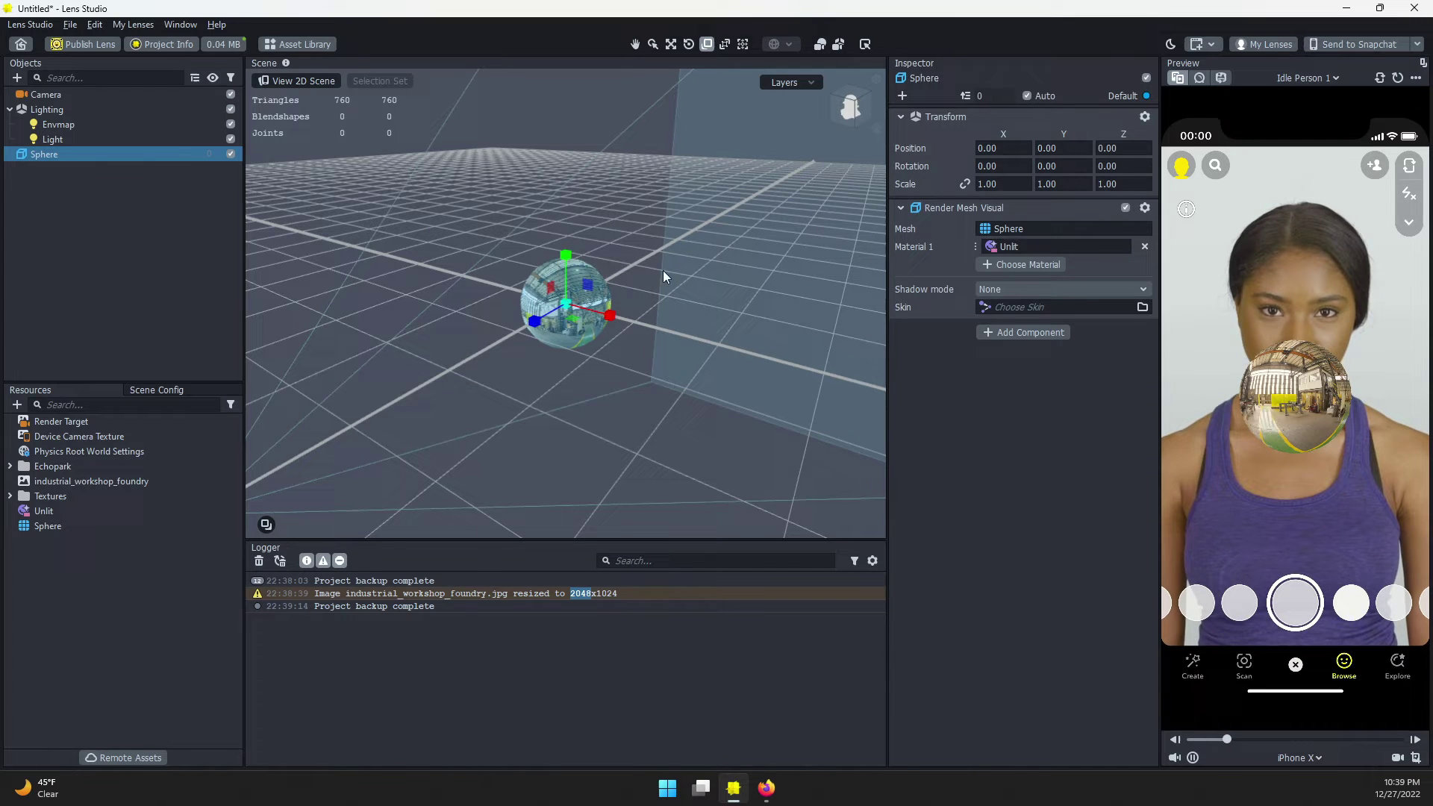
drag(568, 307, 672, 348)
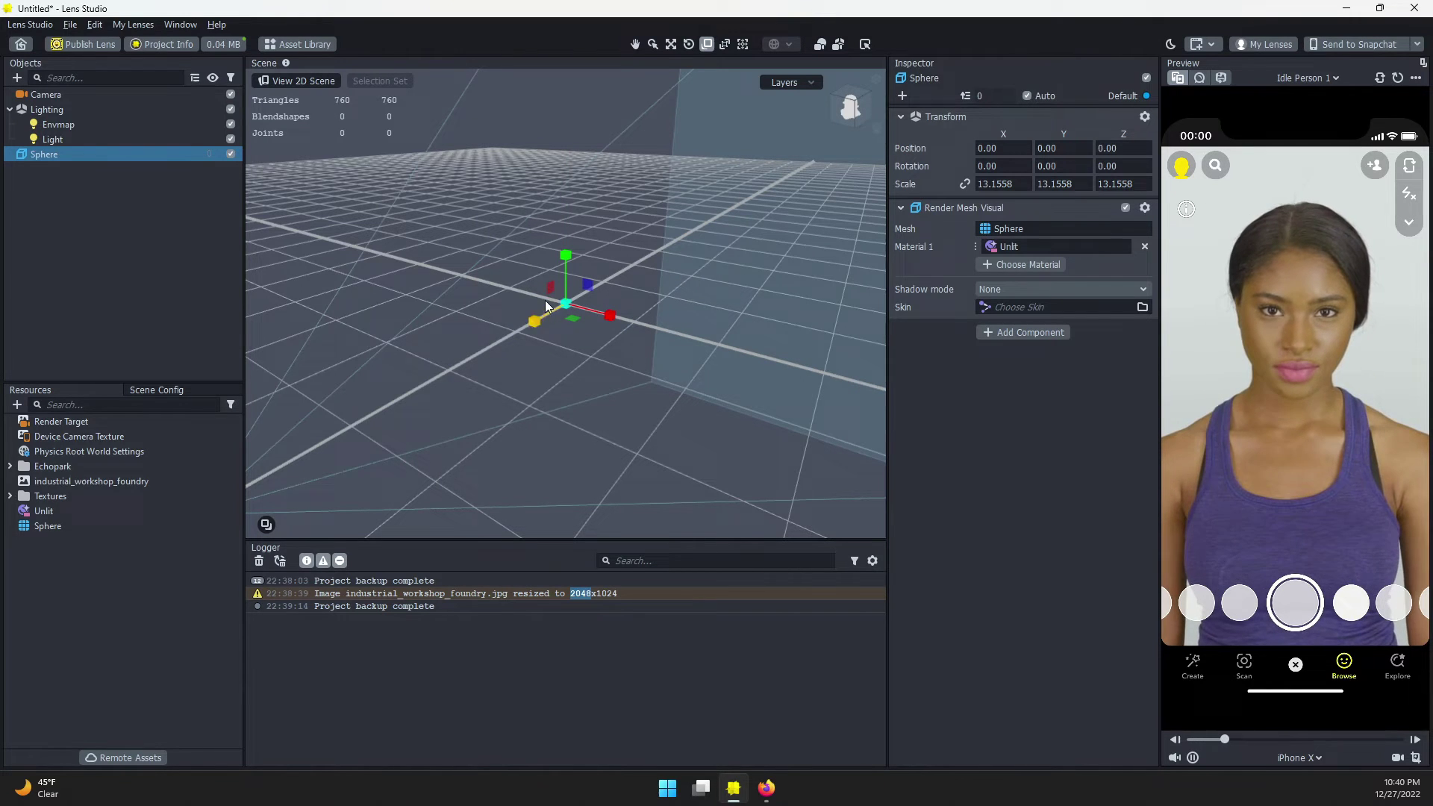
scroll(541, 254, down, 2)
scroll(541, 254, down, 3)
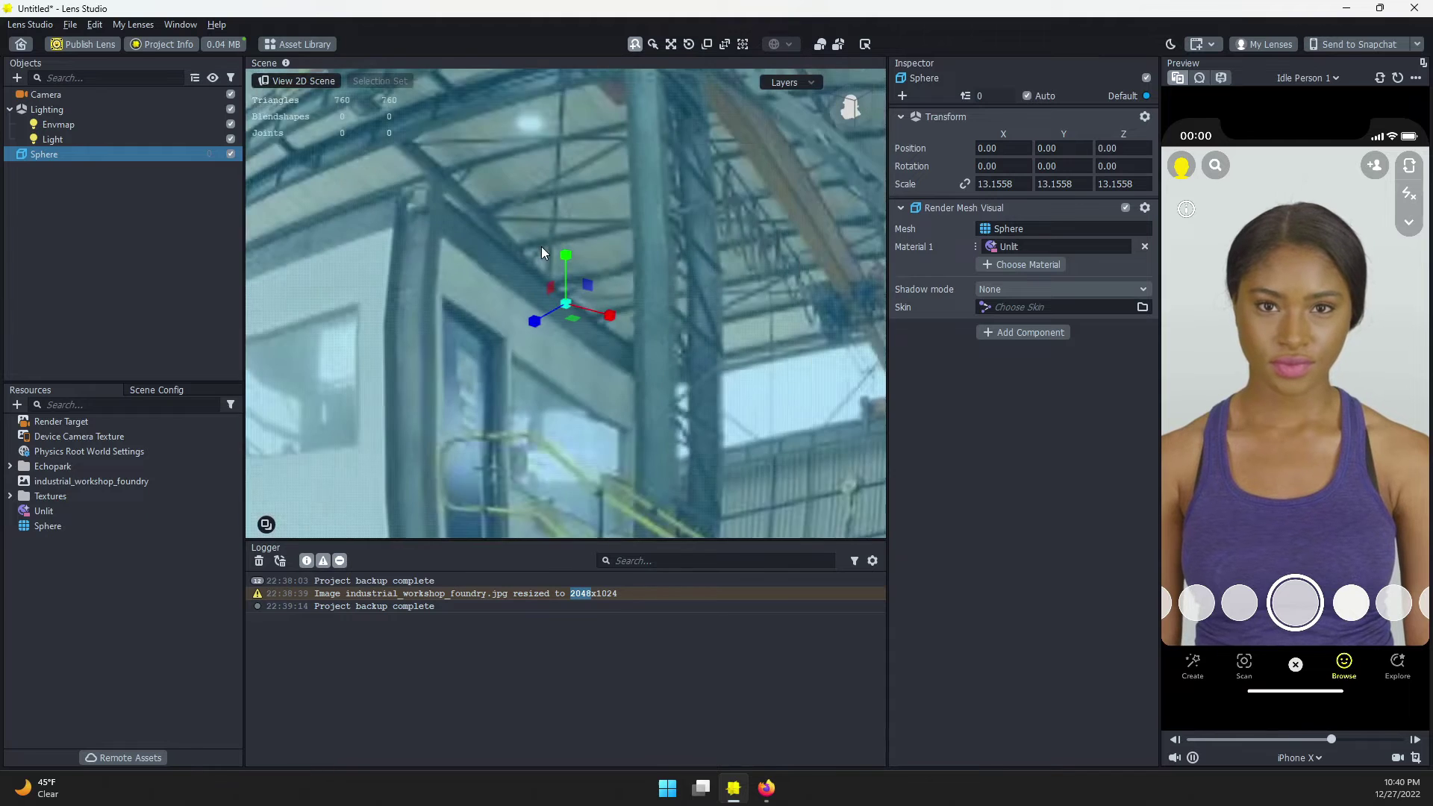
scroll(541, 253, down, 3)
scroll(548, 277, down, 2)
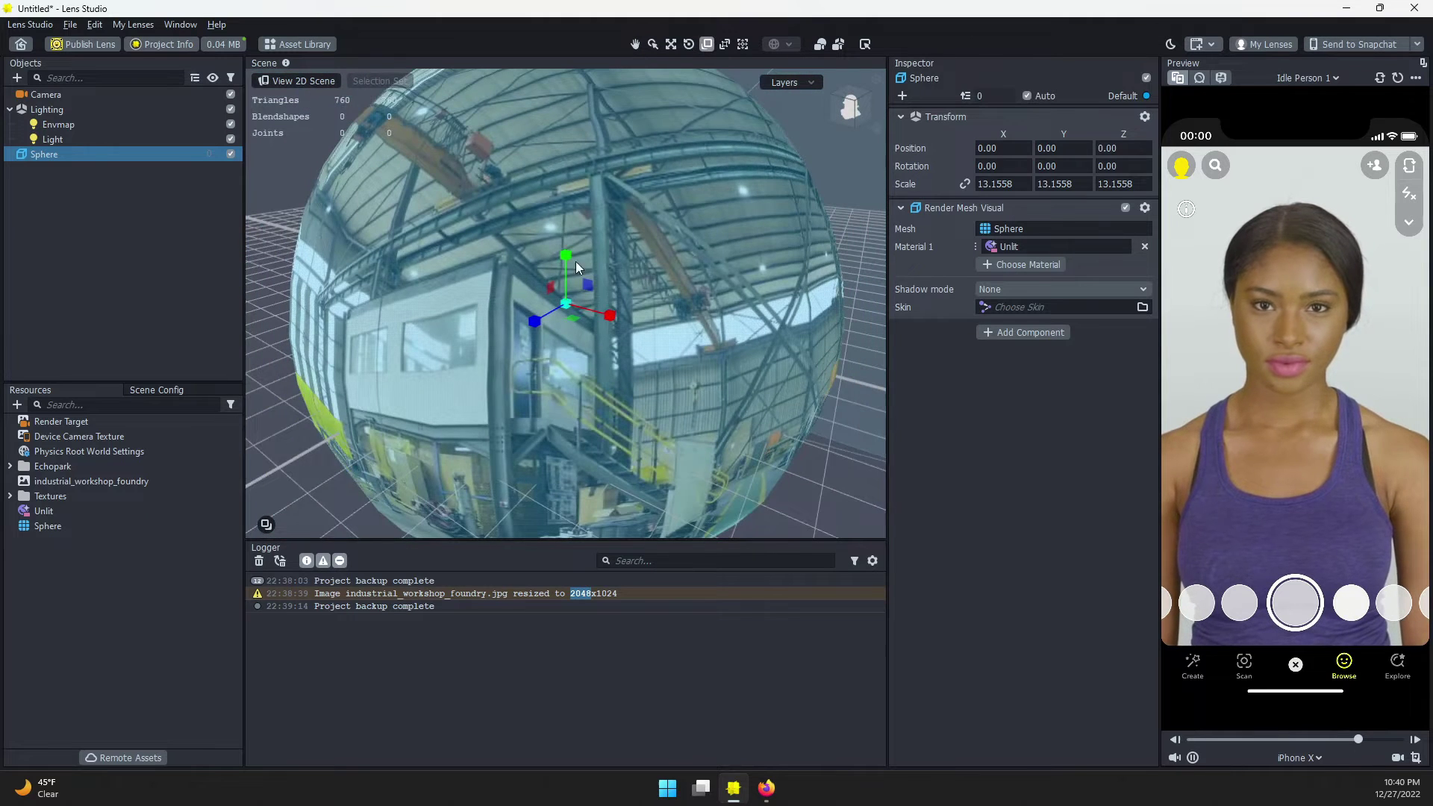
scroll(575, 261, down, 2)
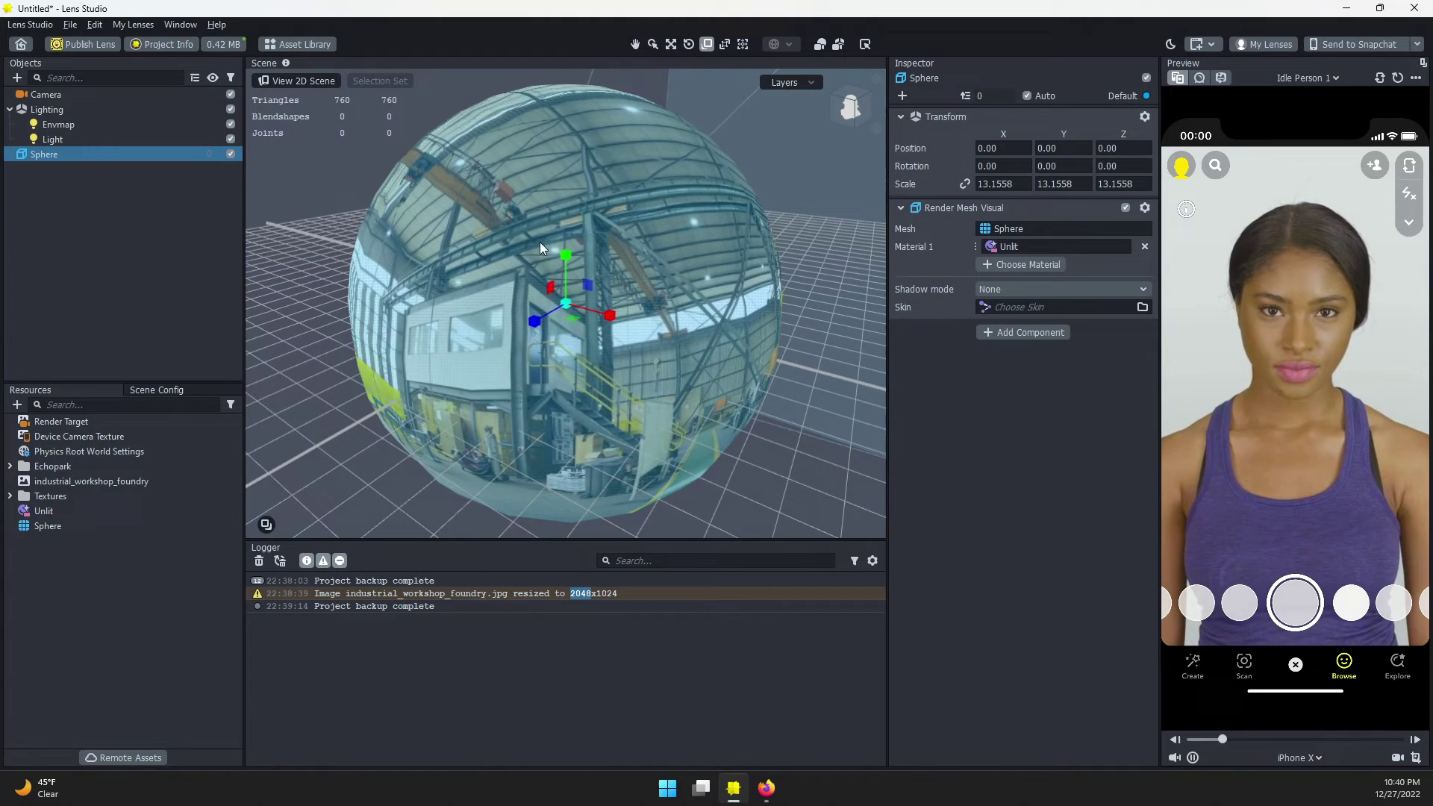
click(97, 510)
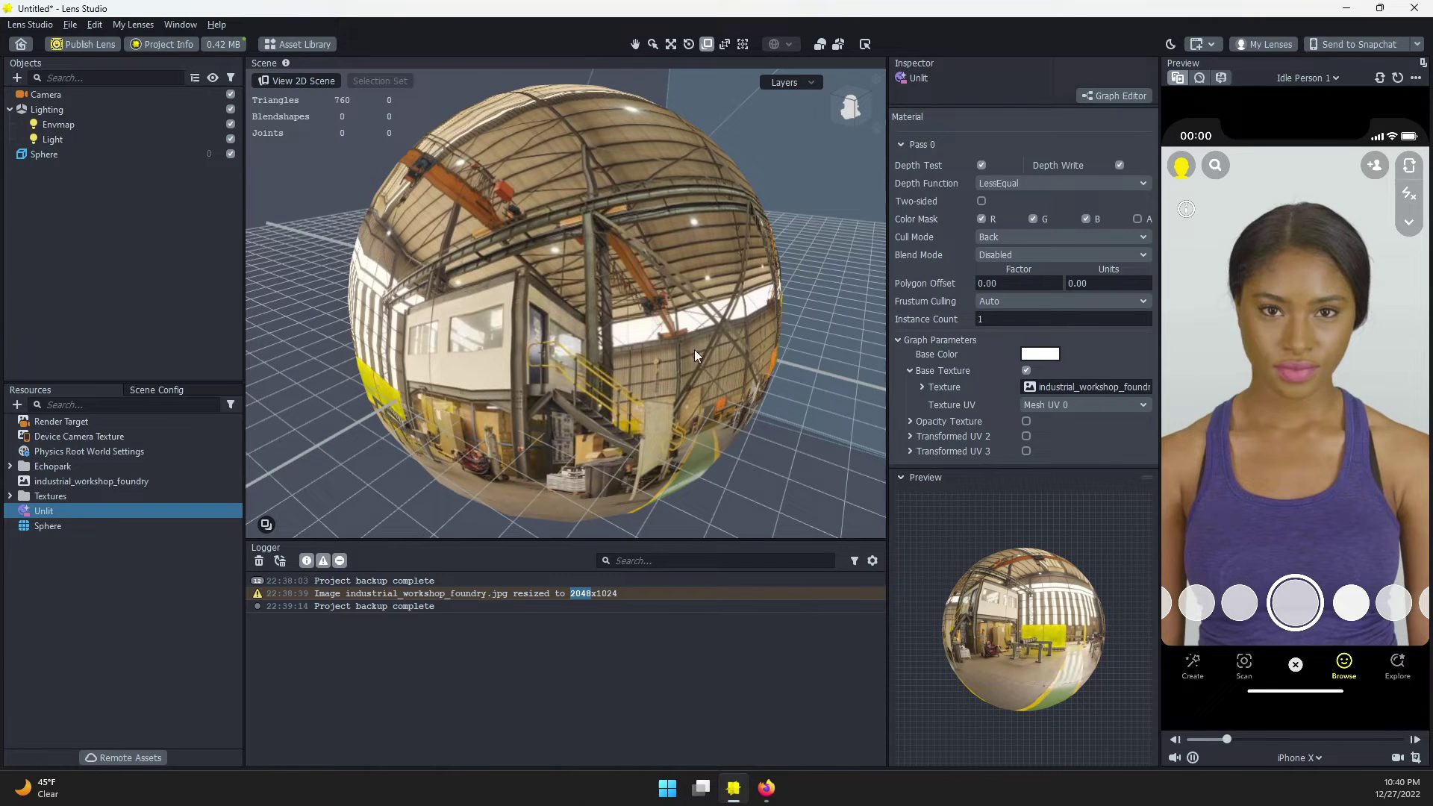
scroll(608, 357, up, 1)
scroll(600, 360, up, 3)
scroll(554, 379, up, 2)
scroll(539, 387, up, 2)
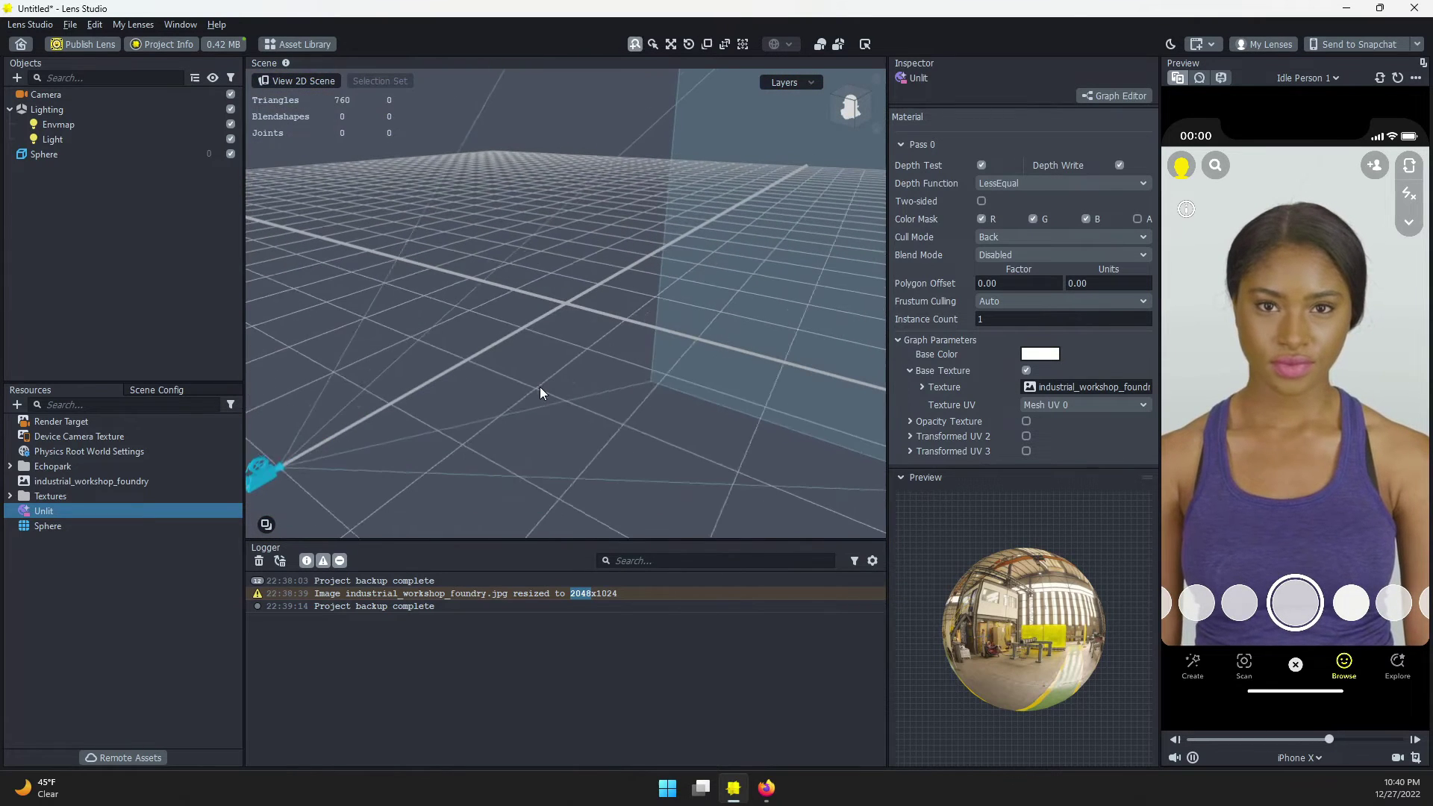
mouse_move(540, 386)
middle_down()
mouse_move(398, 420)
mouse_move(270, 411)
middle_up()
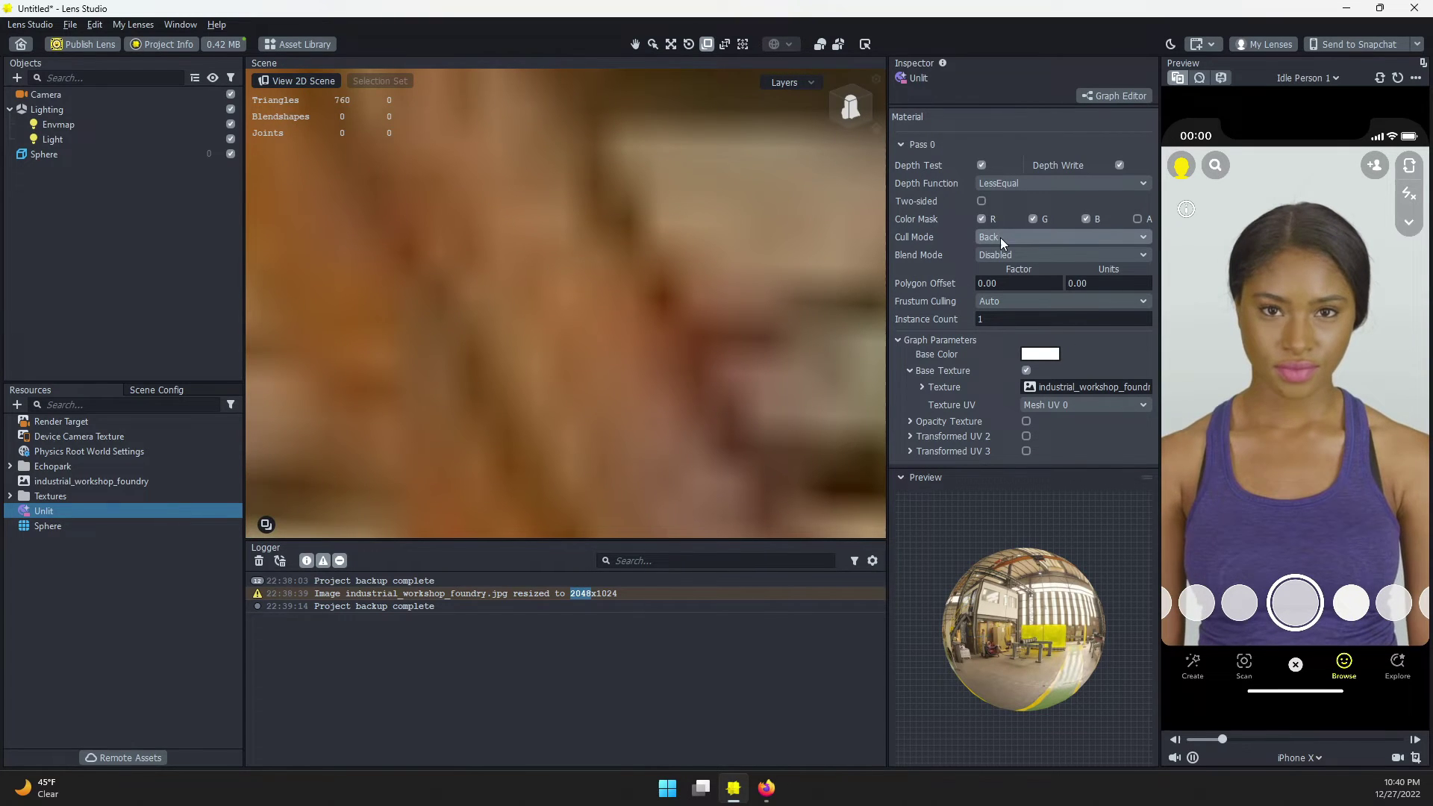
- Set the Unlit material's Cull Mode to Front and look around inside the panorama
middle_drag(808, 266, 679, 300)
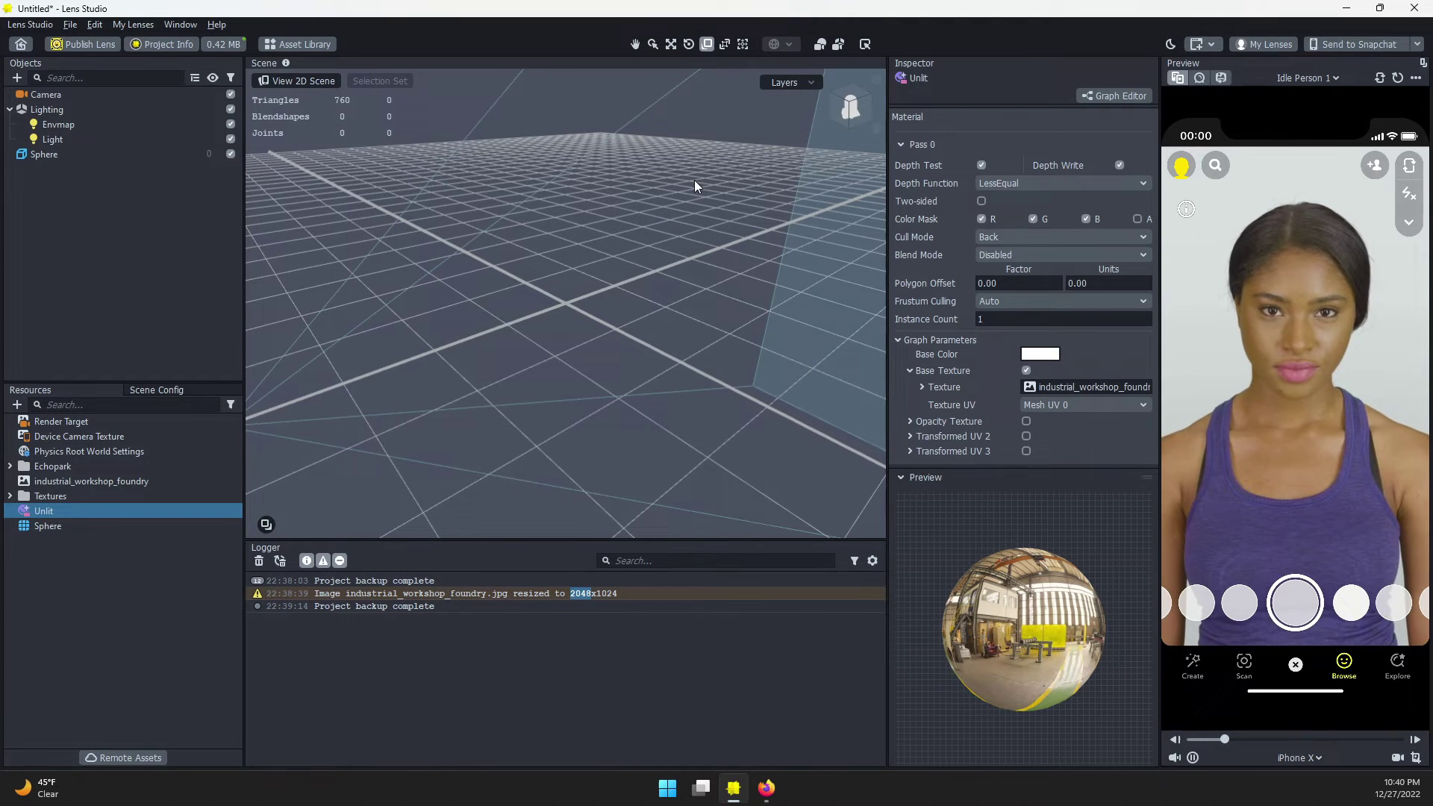
click(1026, 236)
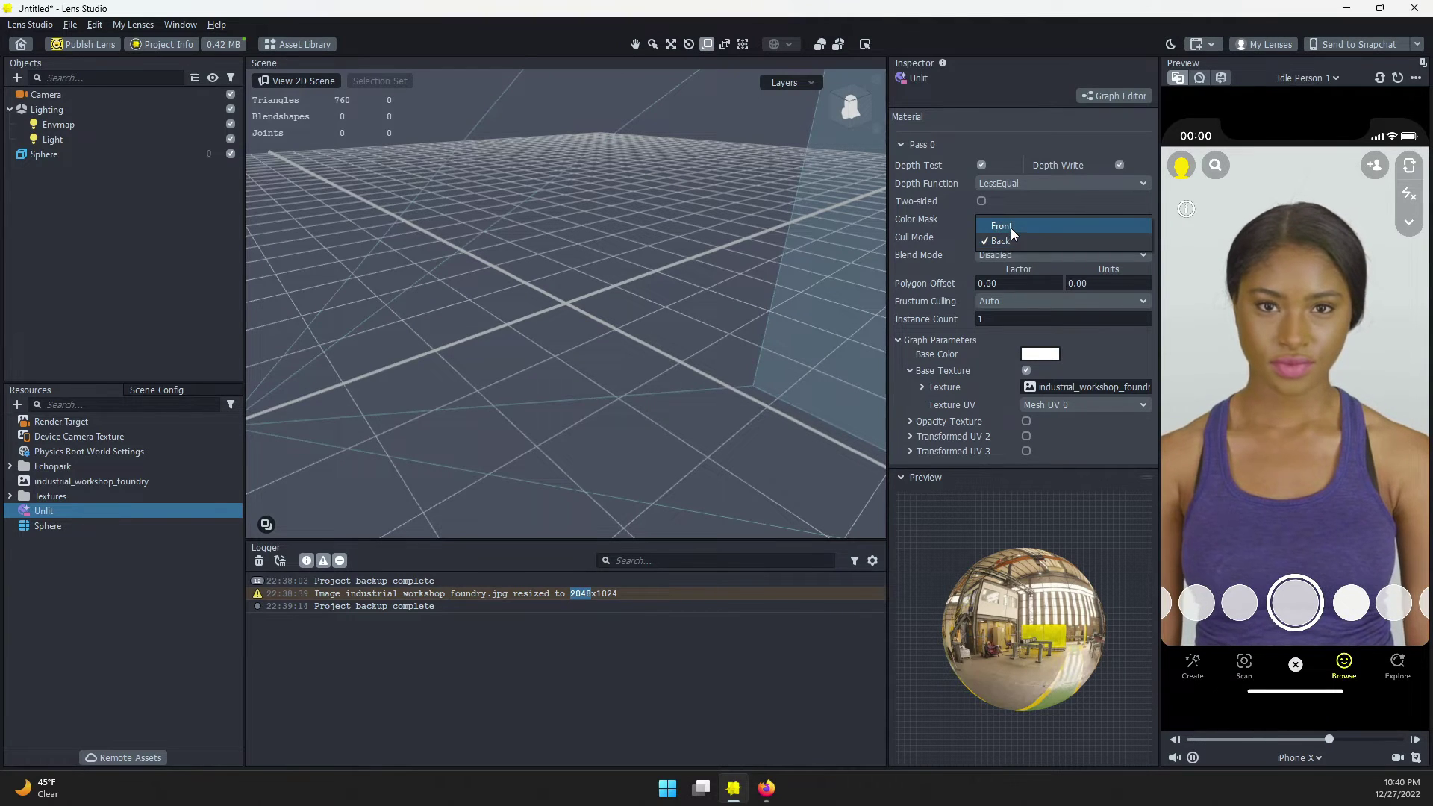
click(1011, 227)
middle_drag(751, 259, 720, 264)
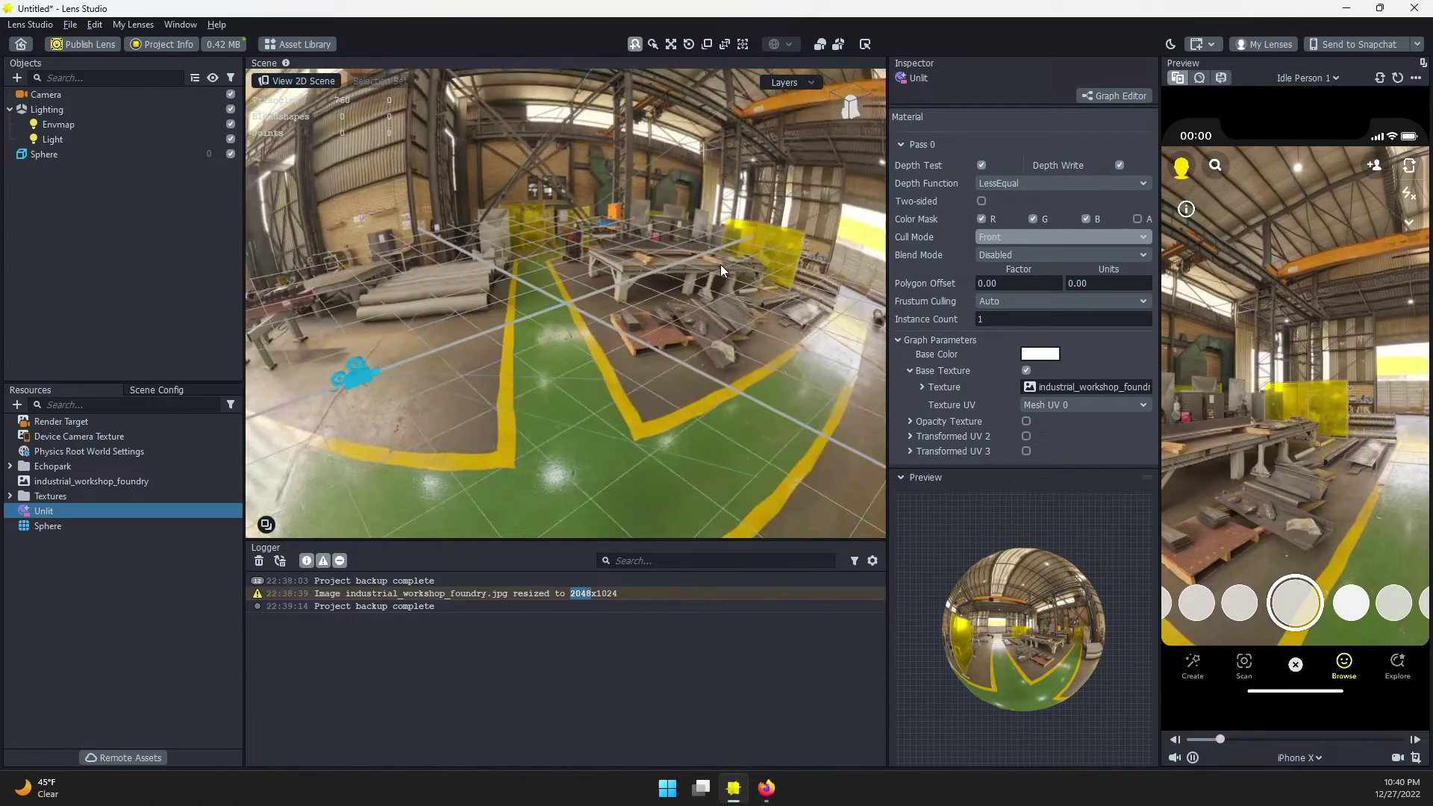
scroll(720, 264, down, 3)
scroll(695, 277, down, 3)
scroll(671, 289, down, 3)
scroll(625, 294, down, 2)
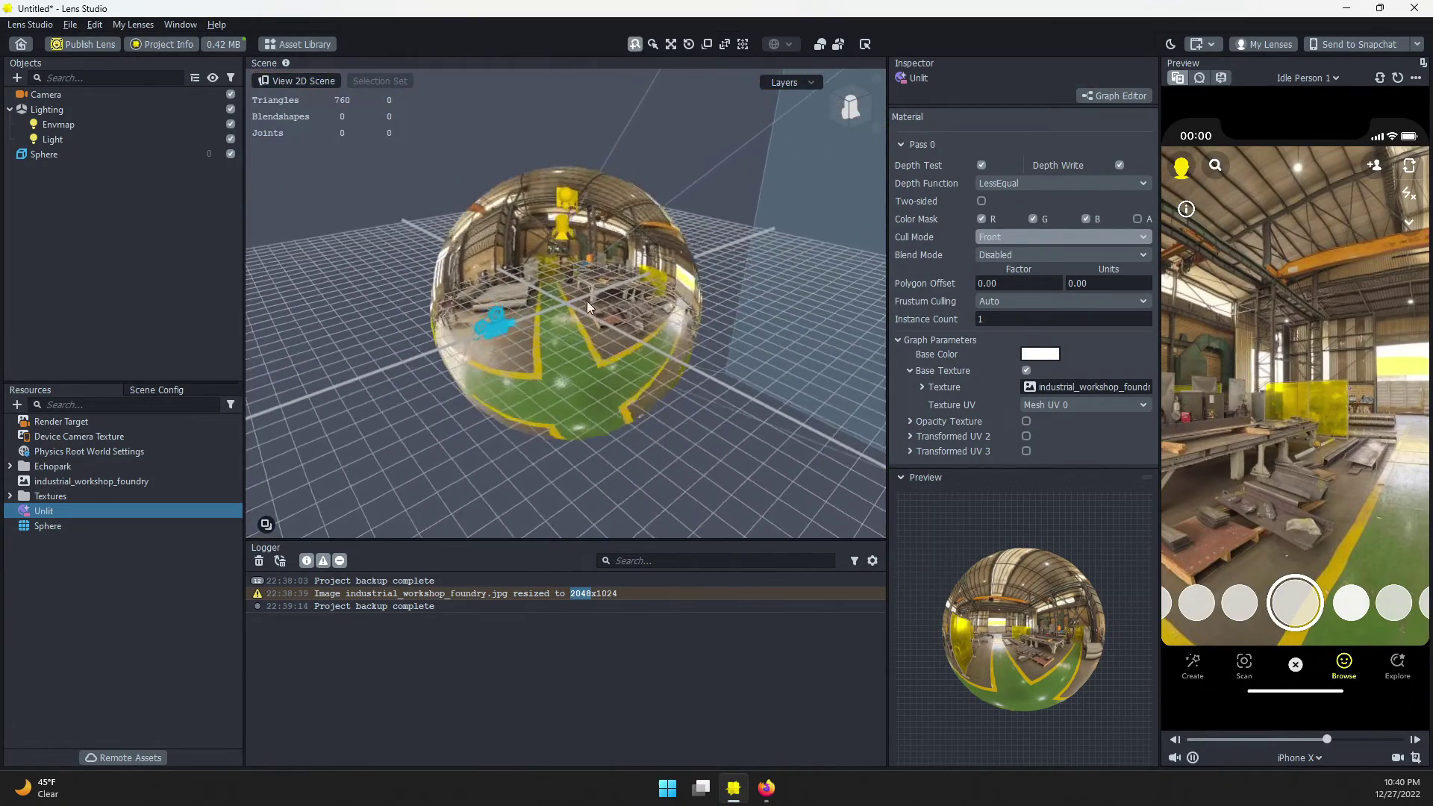
mouse_move(586, 300)
alt+mouse_down()
mouse_move(544, 317)
mouse_move(652, 227)
alt+mouse_up()
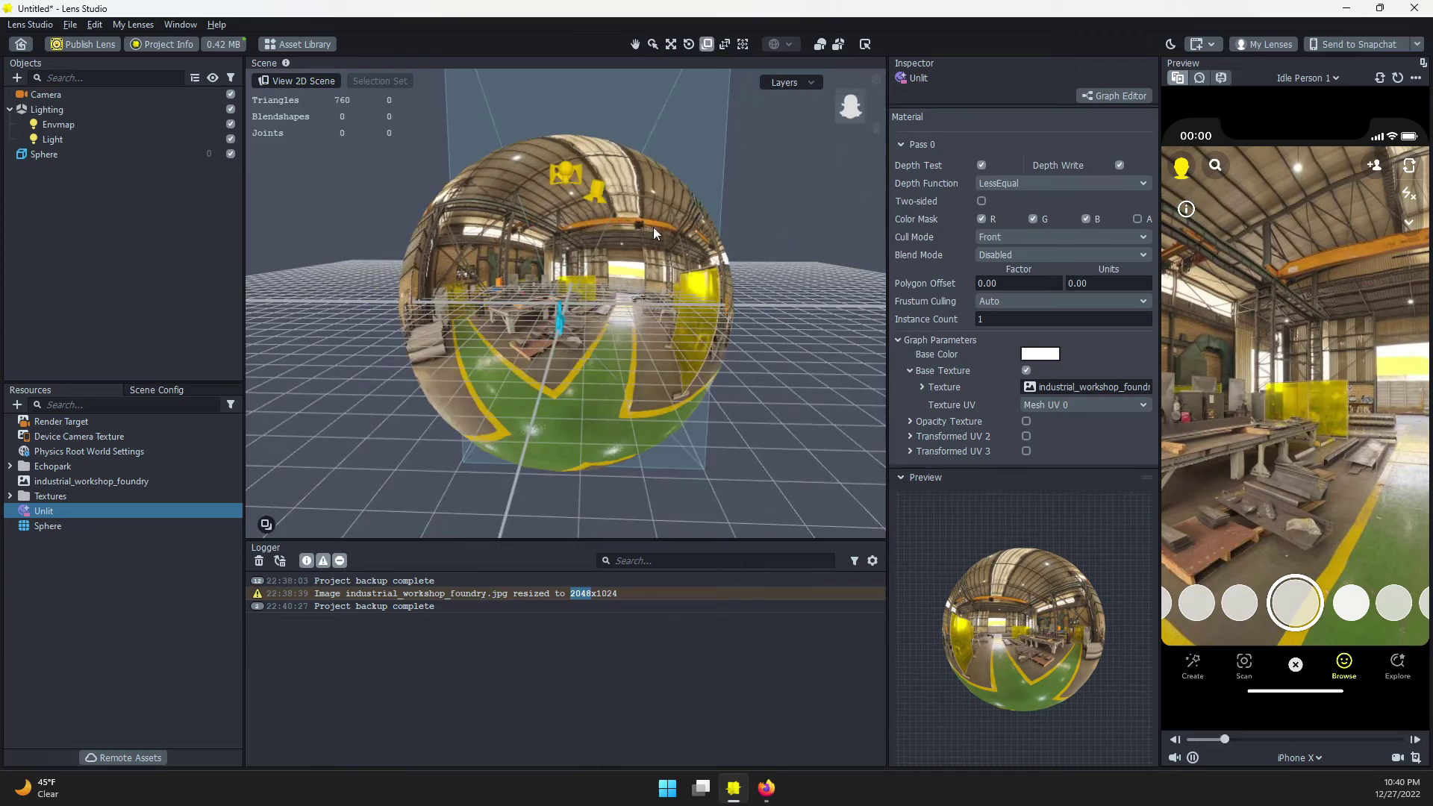
scroll(614, 267, up, 3)
scroll(611, 305, up, 3)
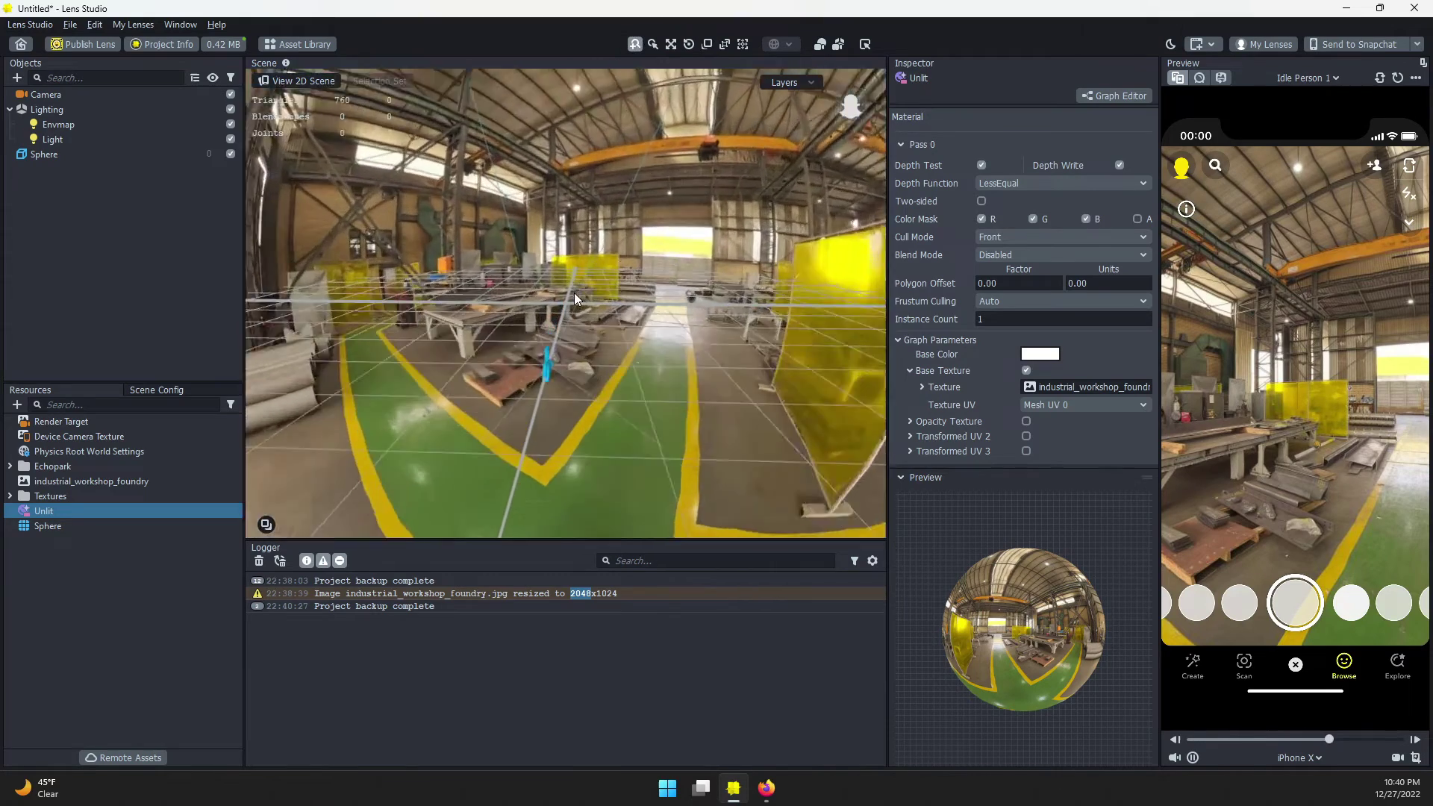
scroll(575, 293, up, 2)
mouse_move(576, 292)
alt+mouse_down()
mouse_move(667, 310)
mouse_move(588, 305)
mouse_move(521, 268)
mouse_move(629, 252)
mouse_move(692, 300)
mouse_move(622, 340)
alt+mouse_up()
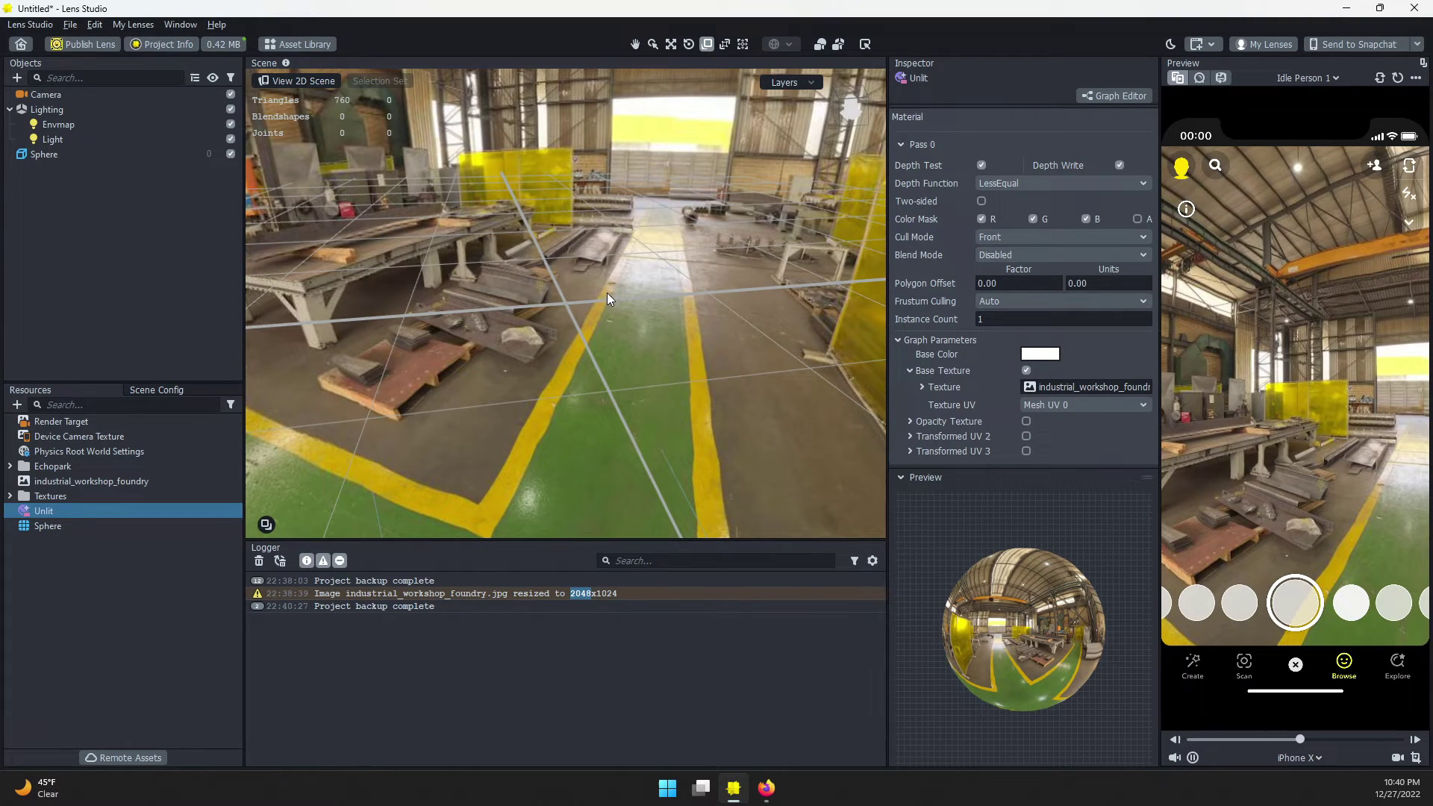
- Preview the lens with the rear-camera Sky video and disable the Sphere
click(1381, 78)
click(1318, 80)
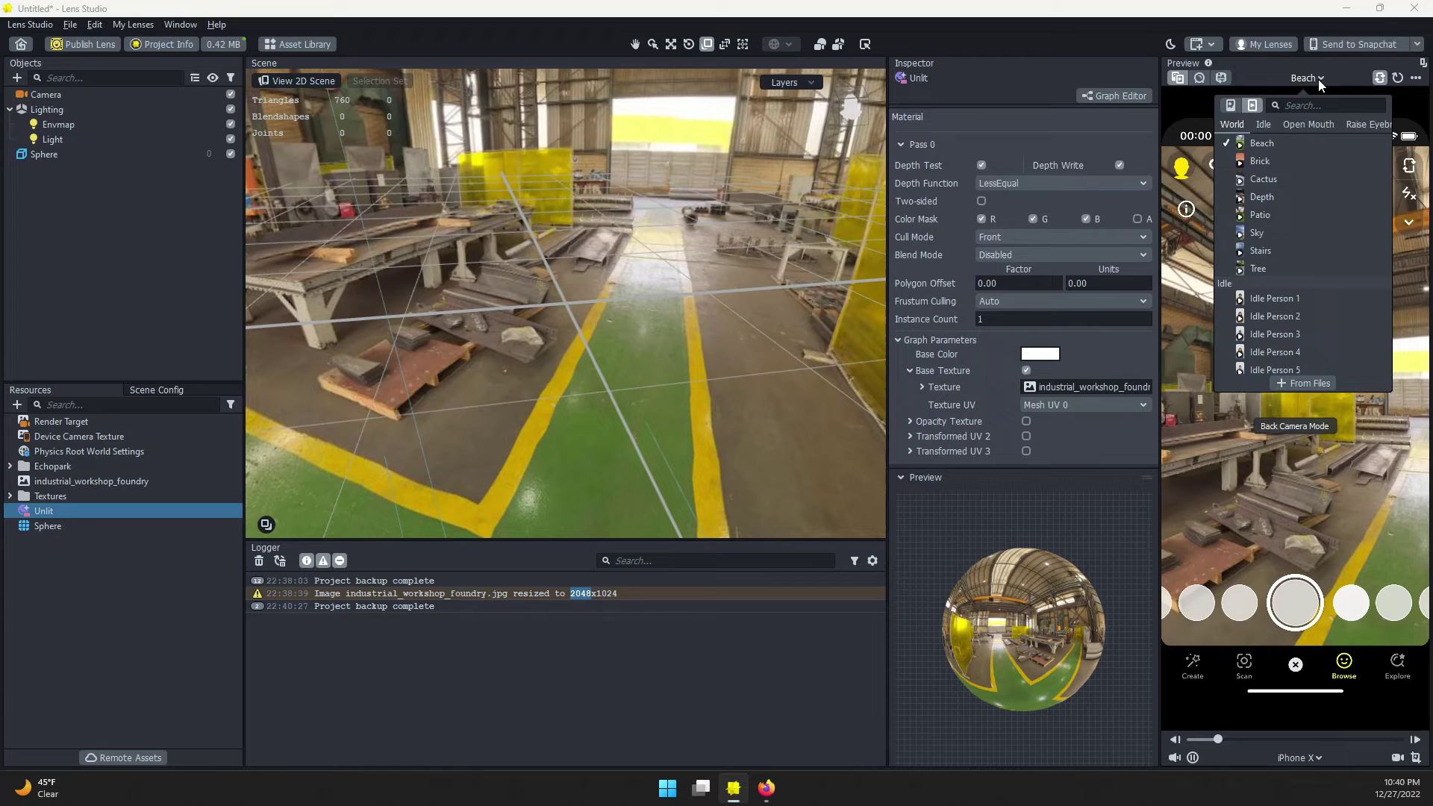
click(1263, 229)
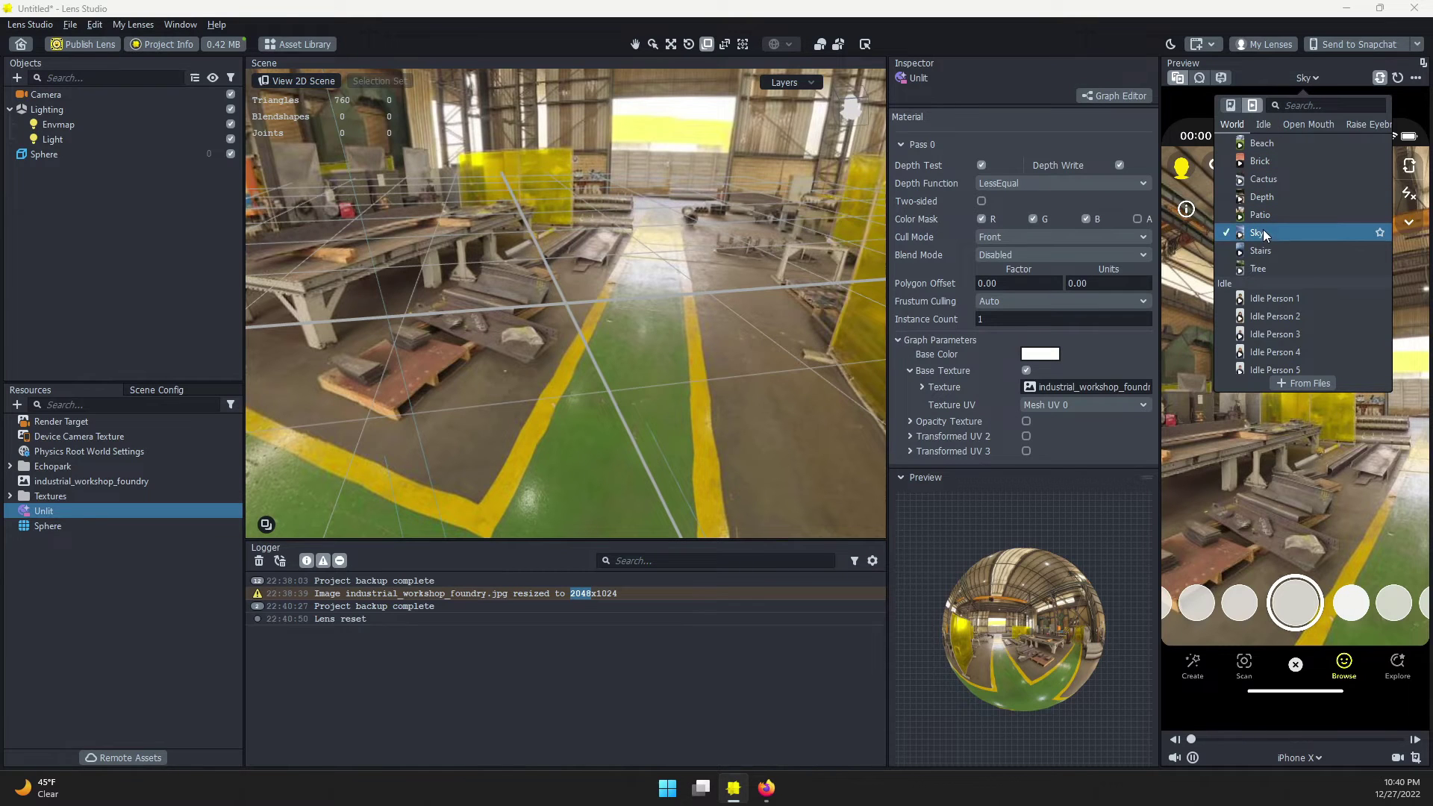
click(1181, 107)
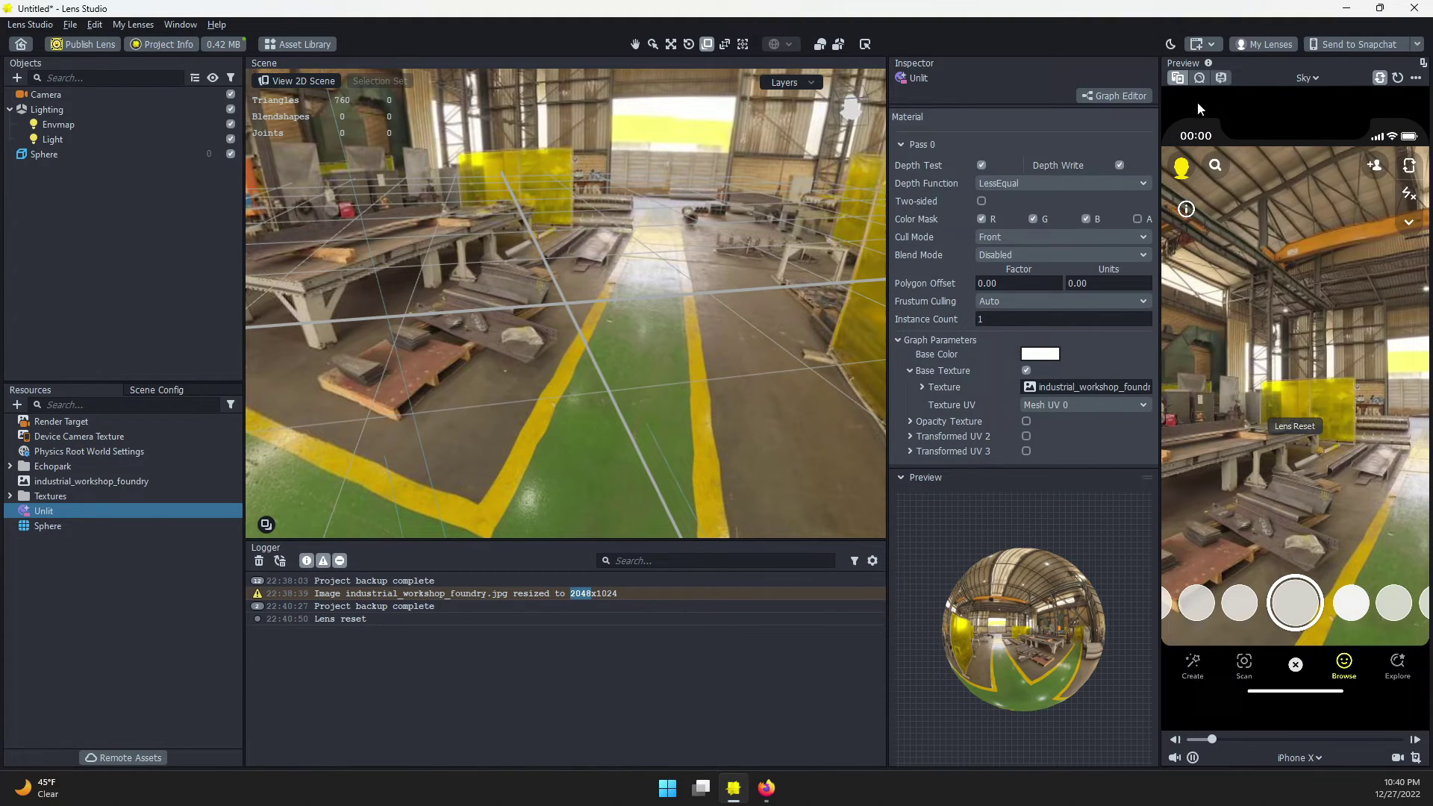
click(231, 155)
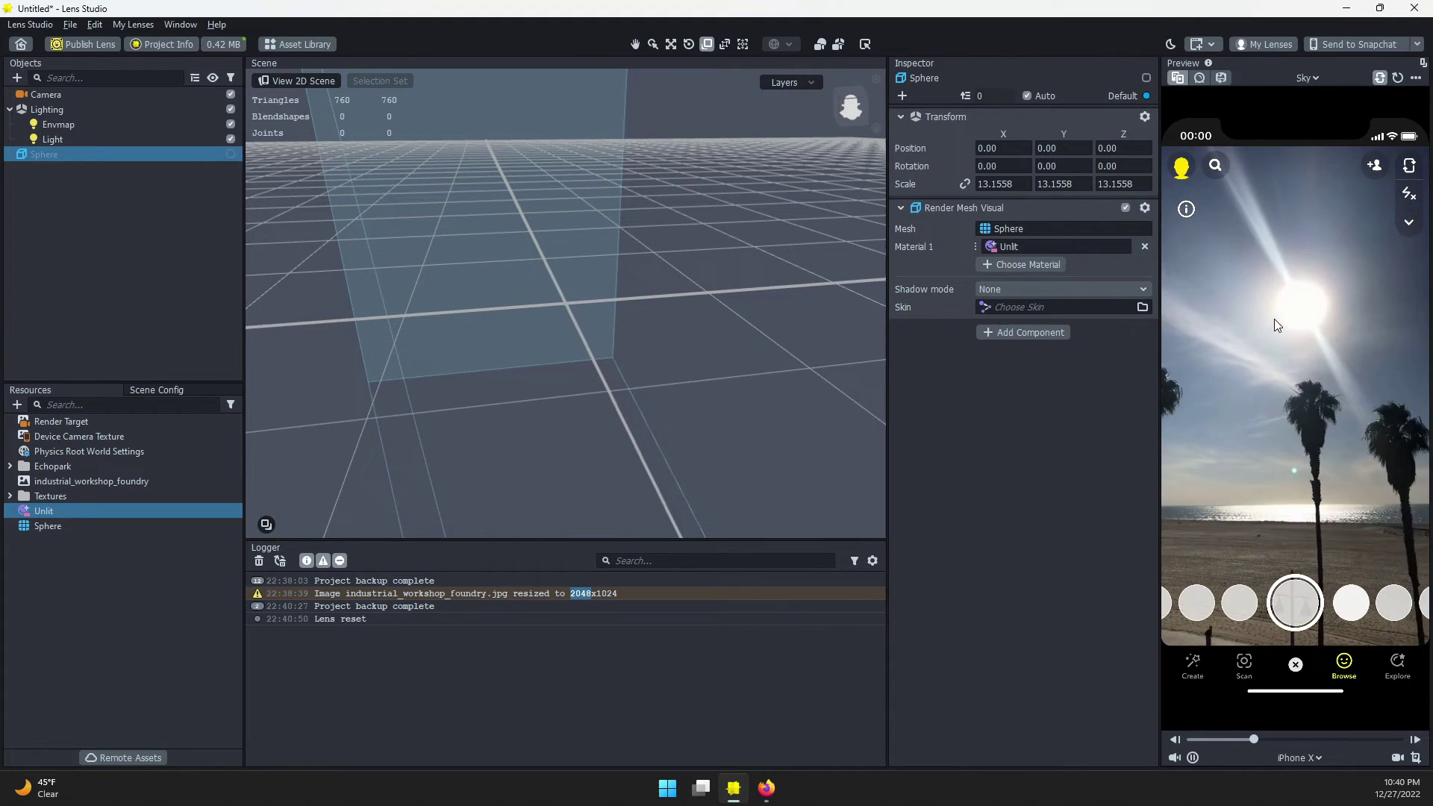
- Re-enable the Sphere, give the Camera rotation-mode Device Tracking, and preview Idle Person 1
click(230, 155)
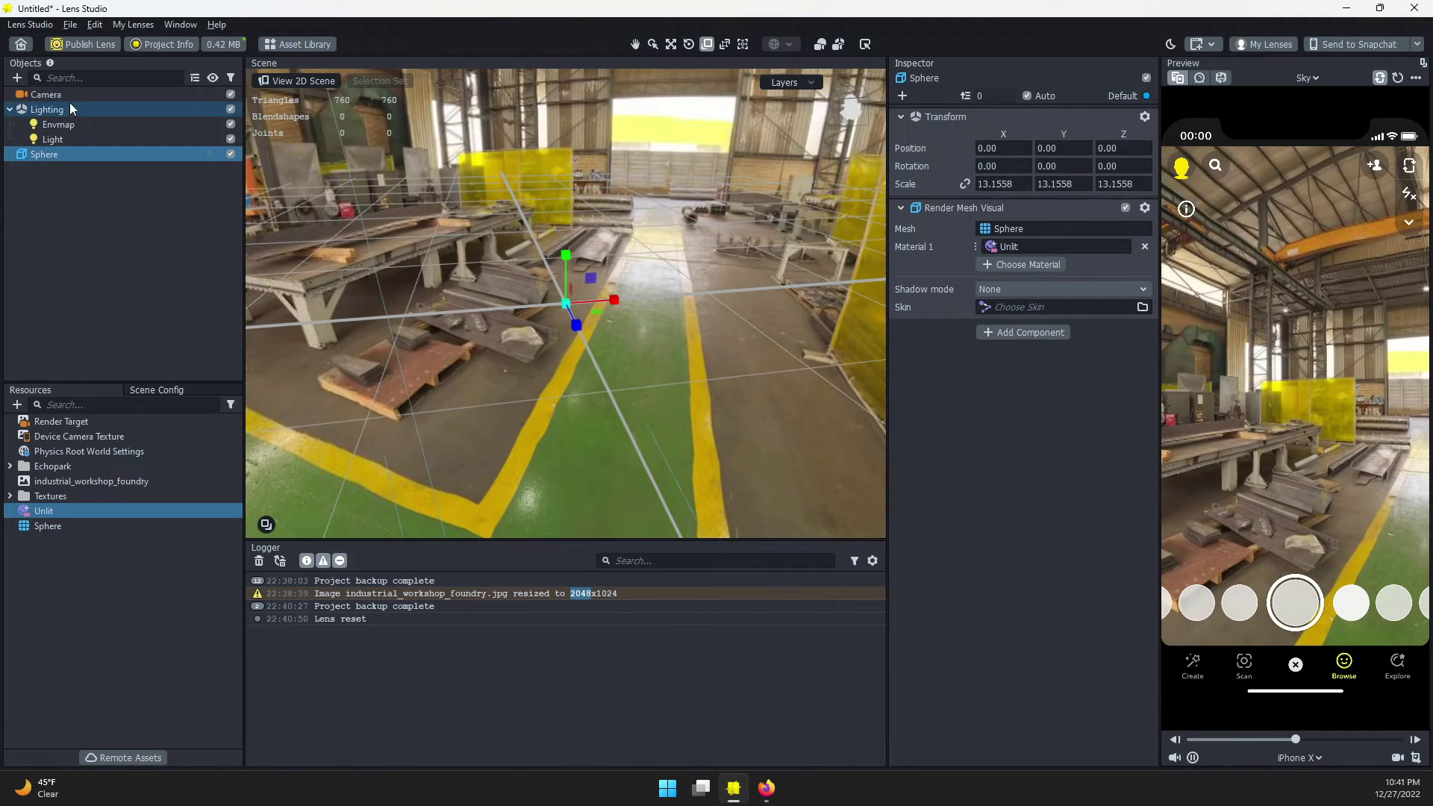
click(47, 95)
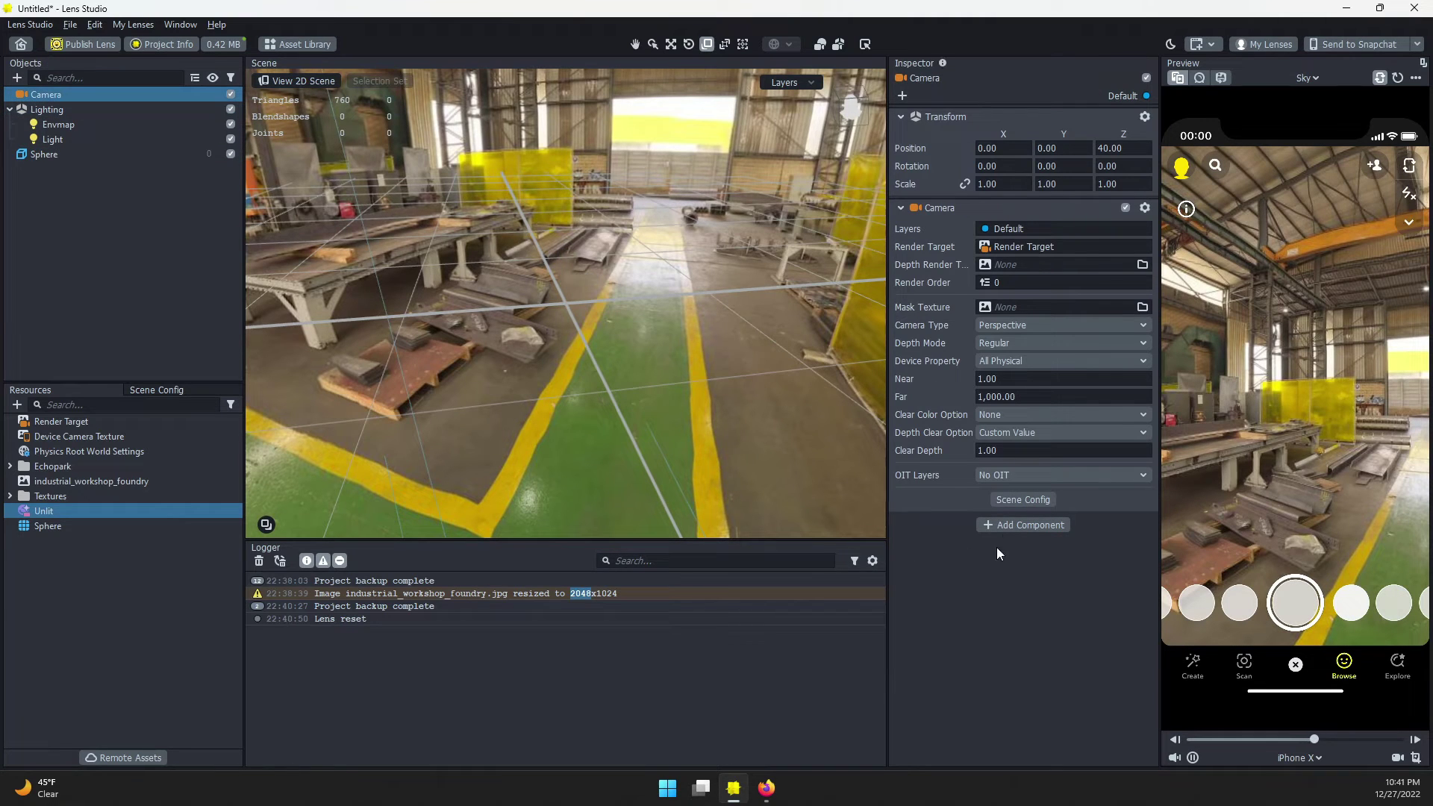
click(1007, 524)
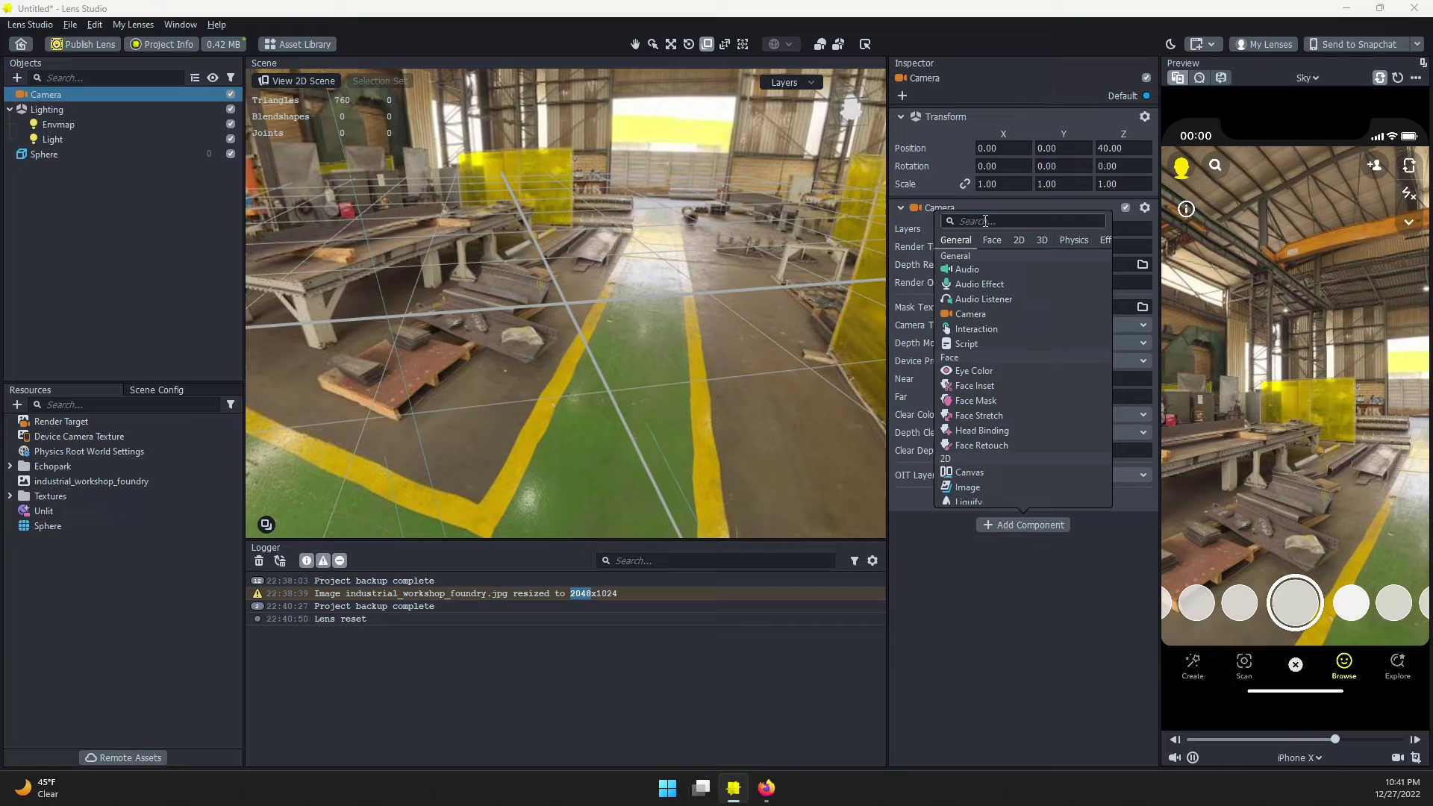
text(devi)
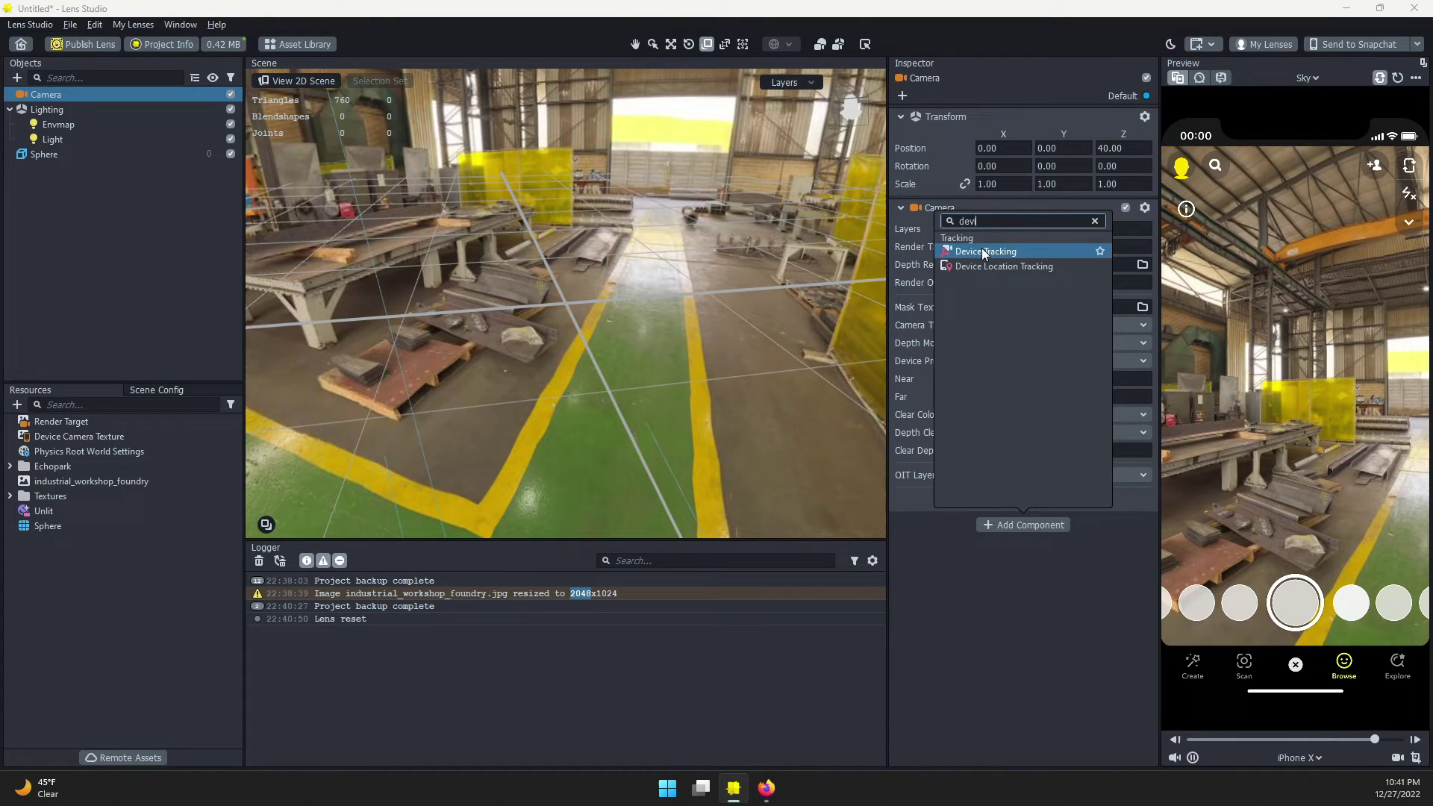
click(986, 252)
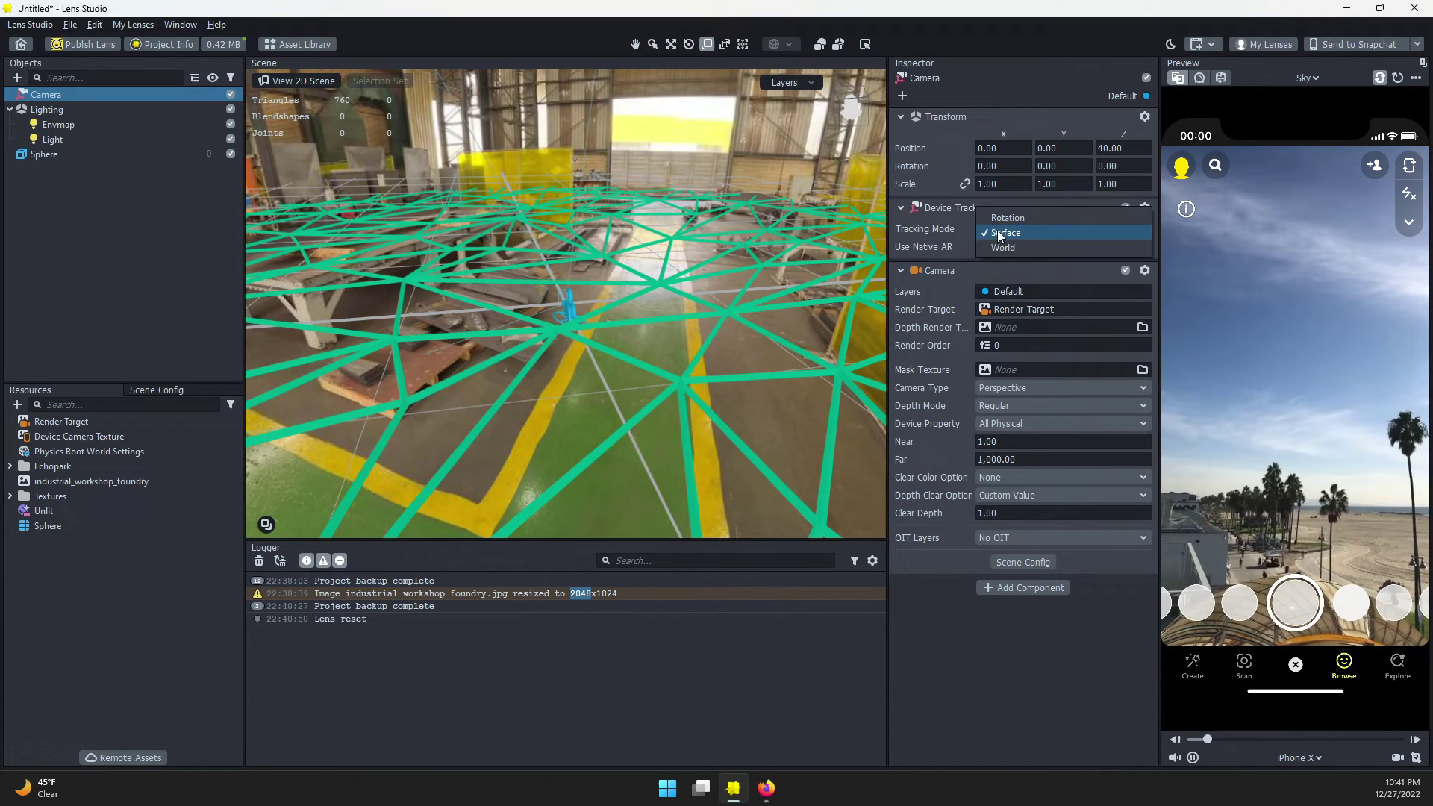
click(1002, 217)
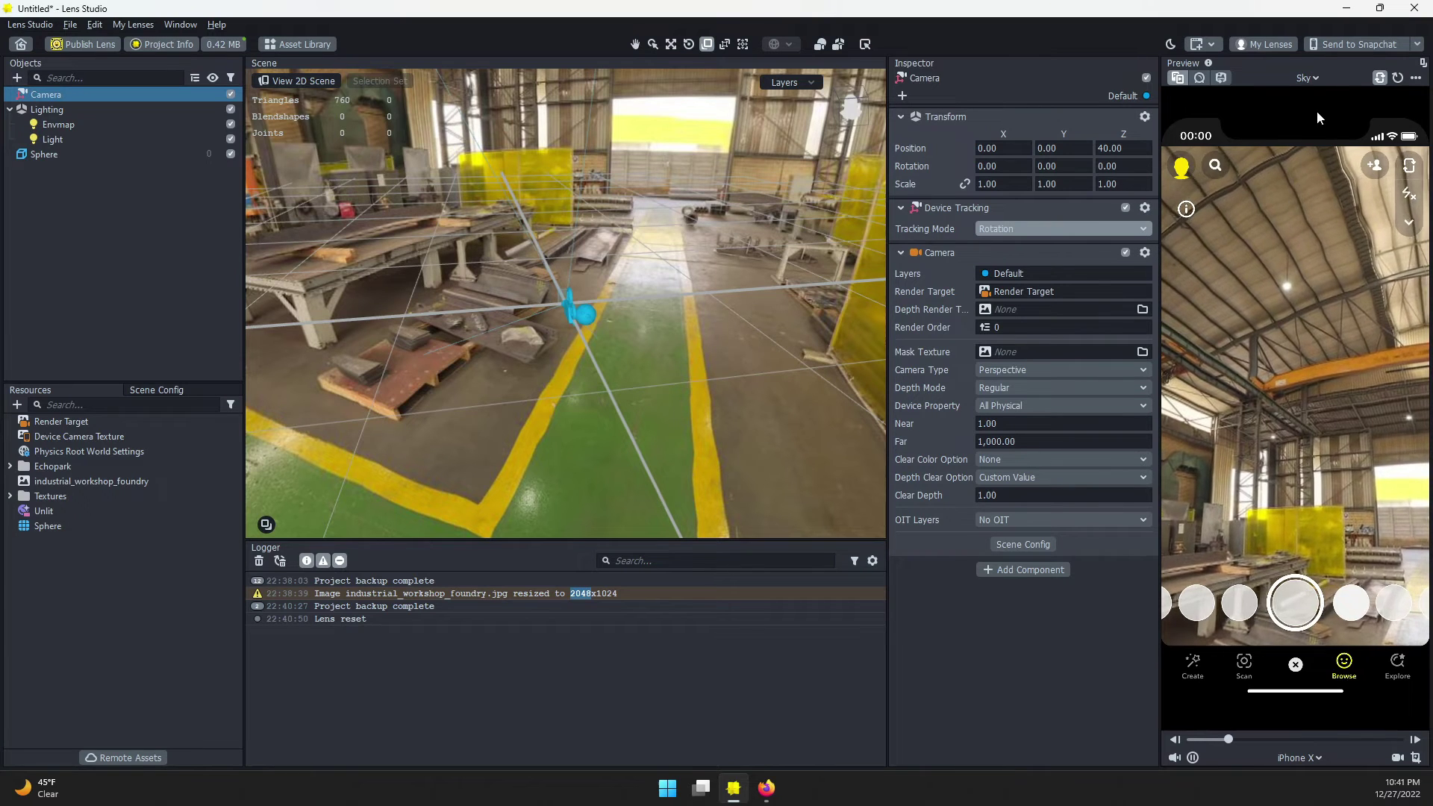
click(1306, 76)
click(1380, 99)
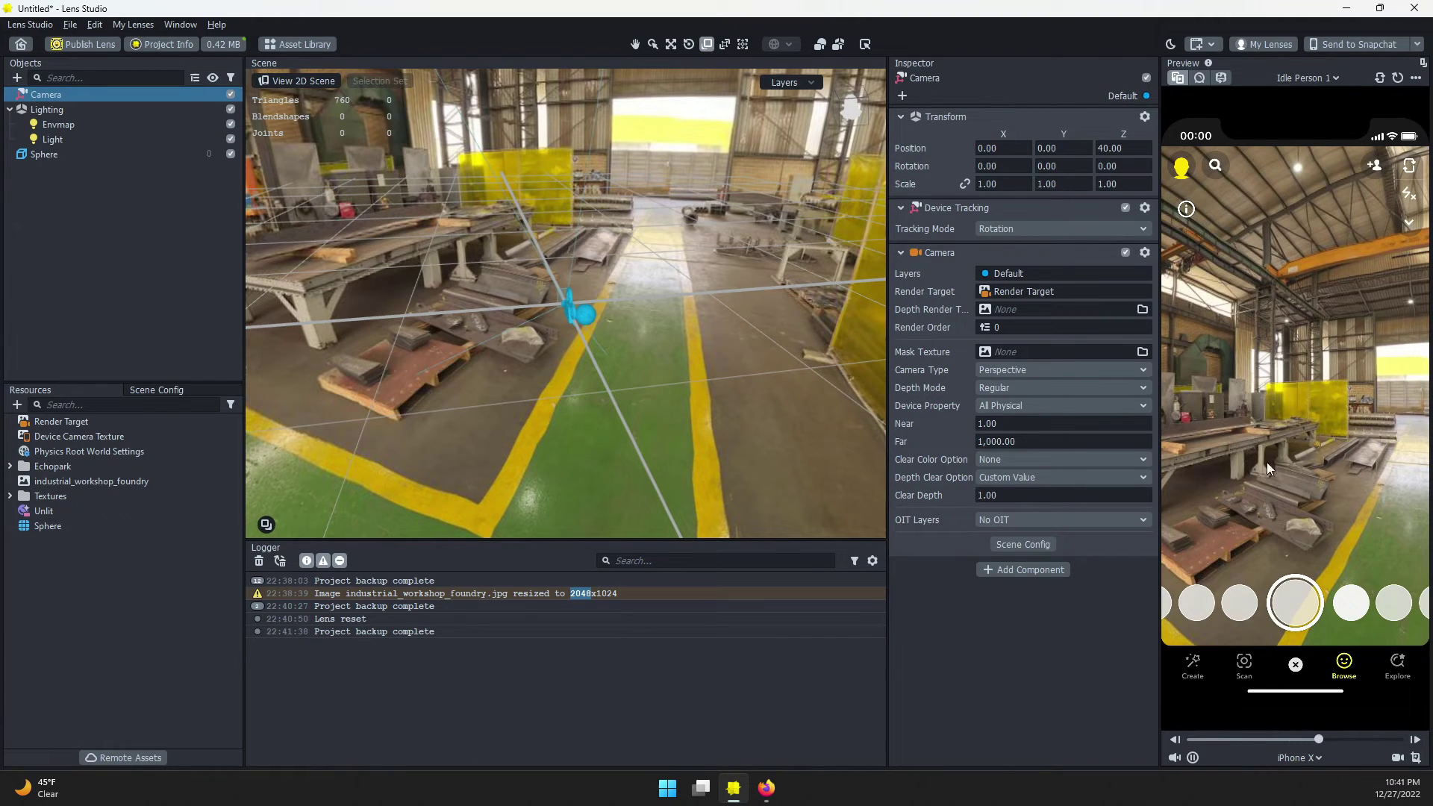
- Add a Screen Image and set its Image Texture to Device Camera Texture
click(110, 226)
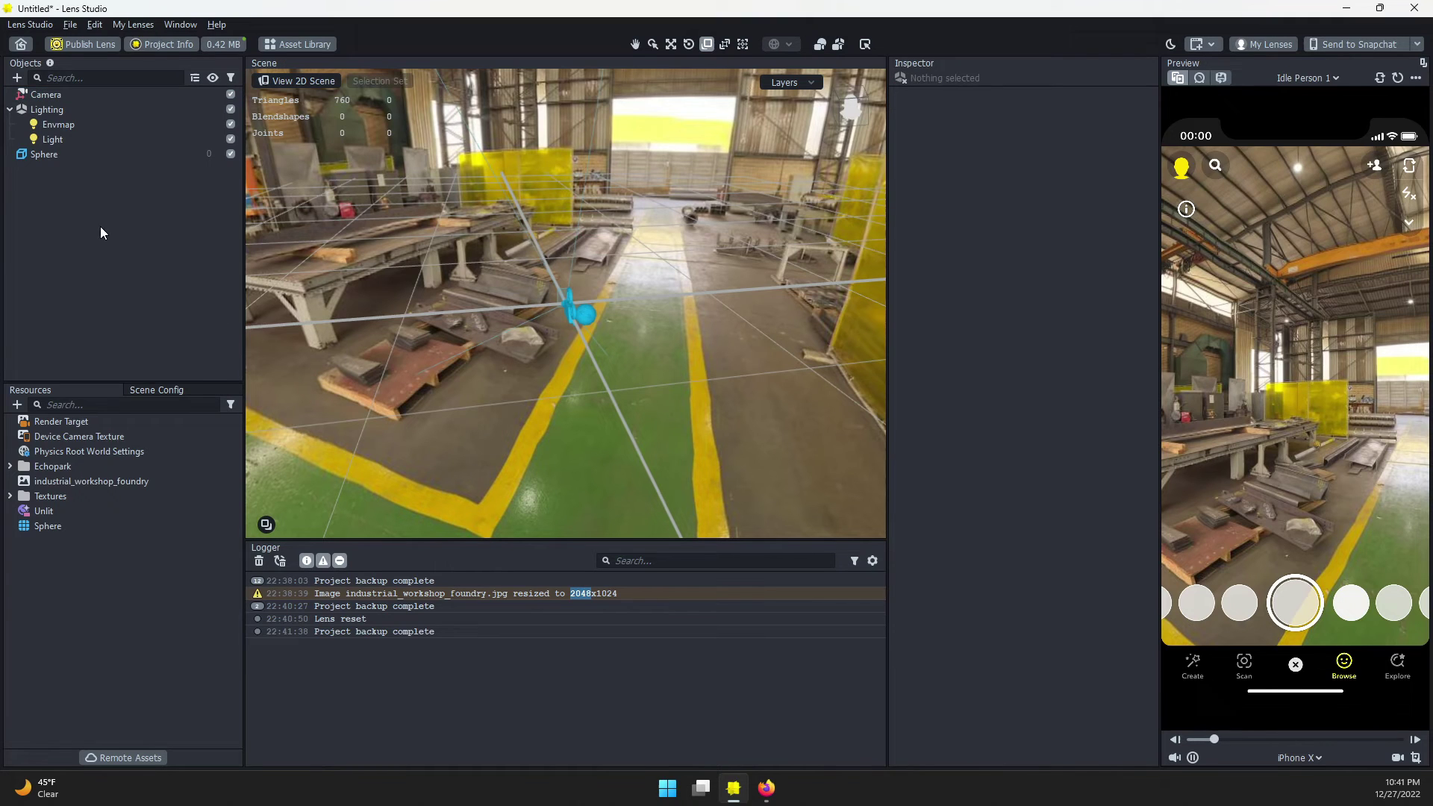
click(16, 78)
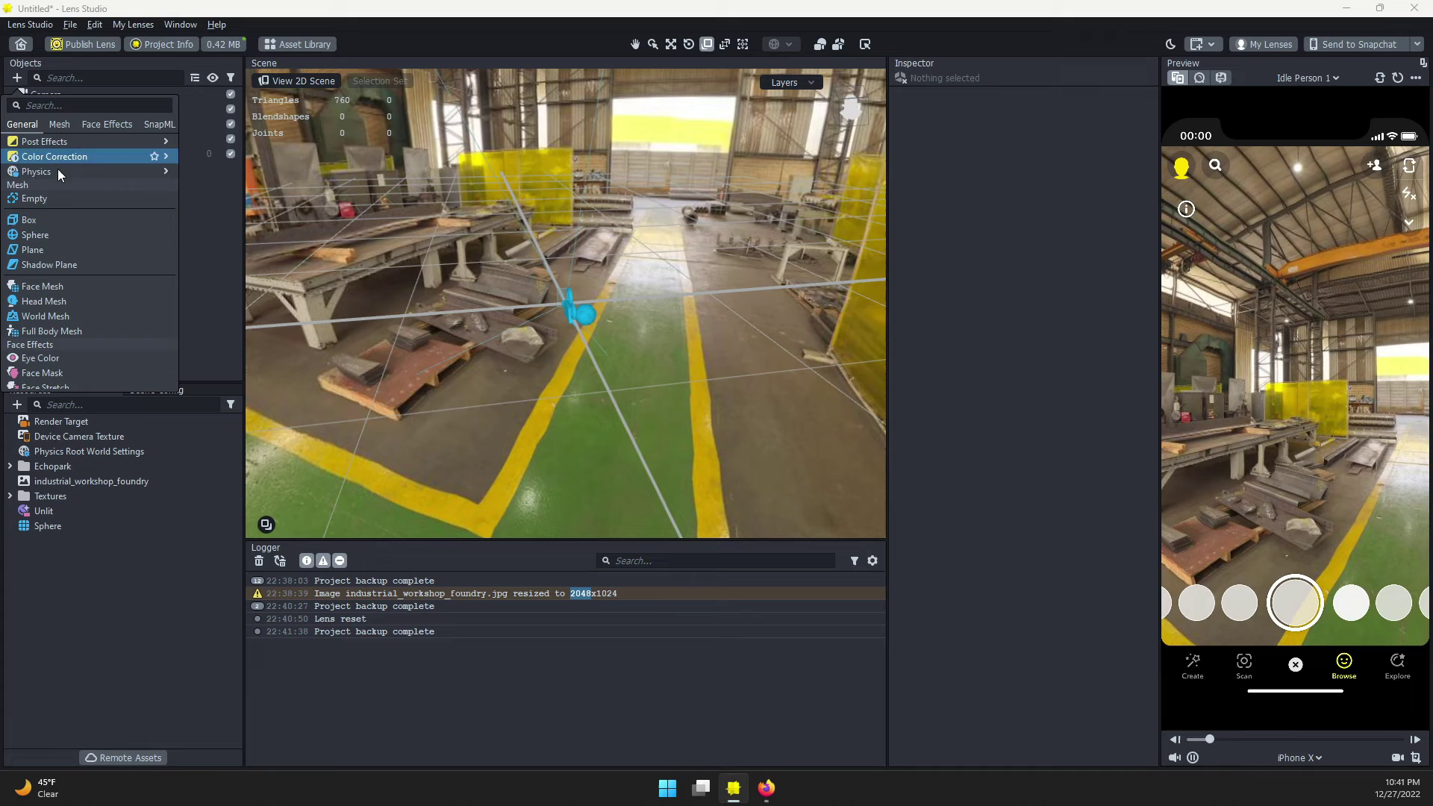
scroll(84, 236, down, 5)
scroll(83, 227, down, 5)
key(Escape)
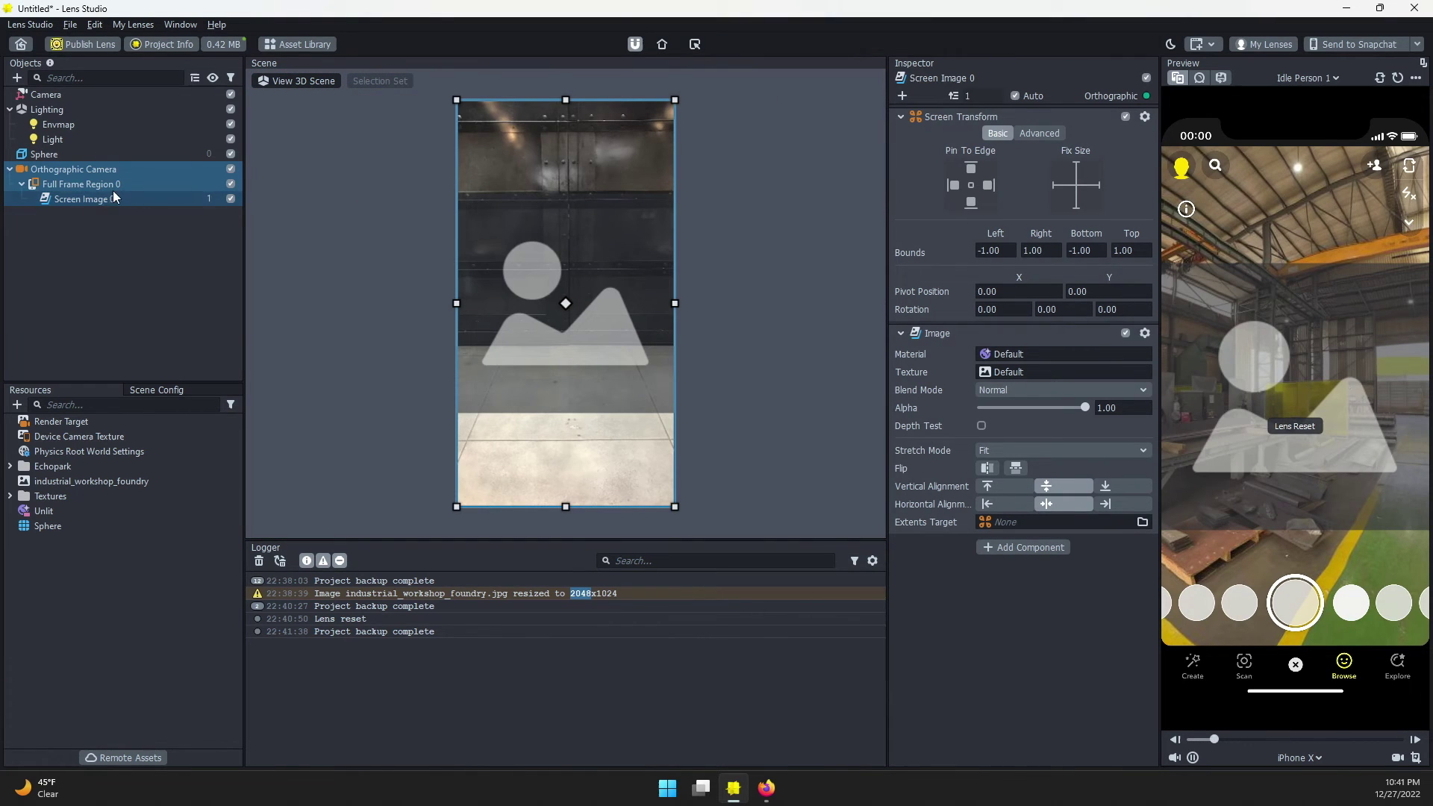
click(89, 202)
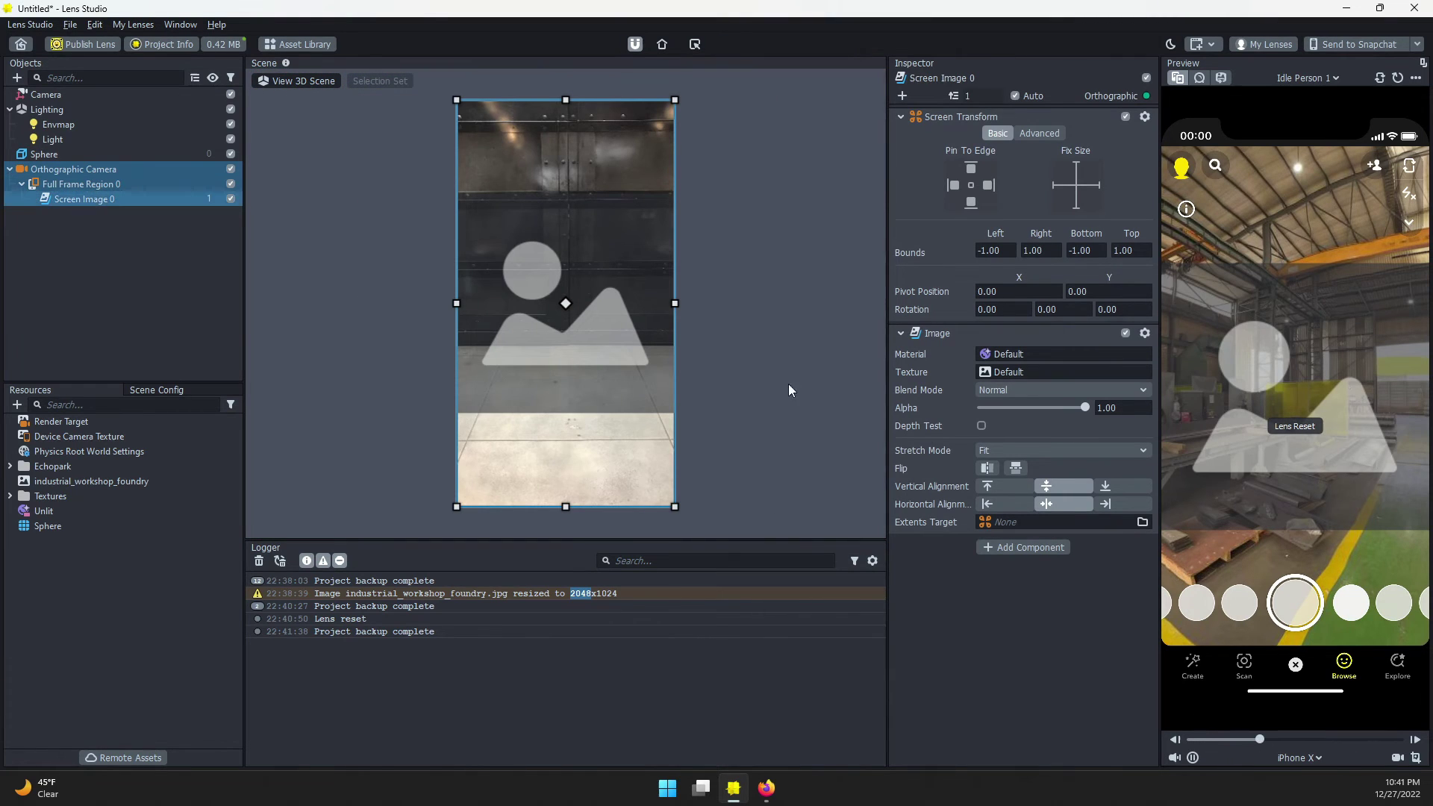
click(1003, 374)
click(671, 272)
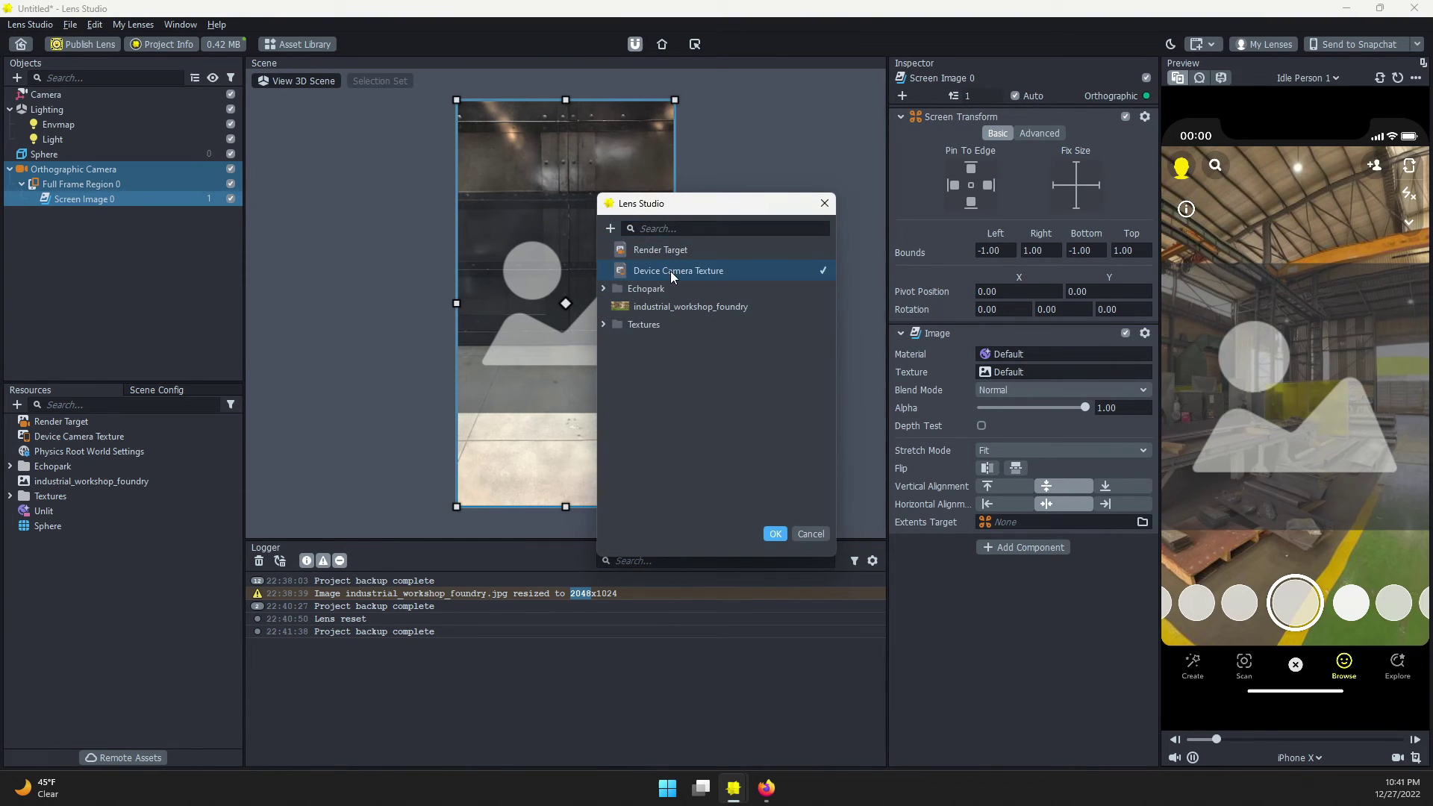
double_click(670, 271)
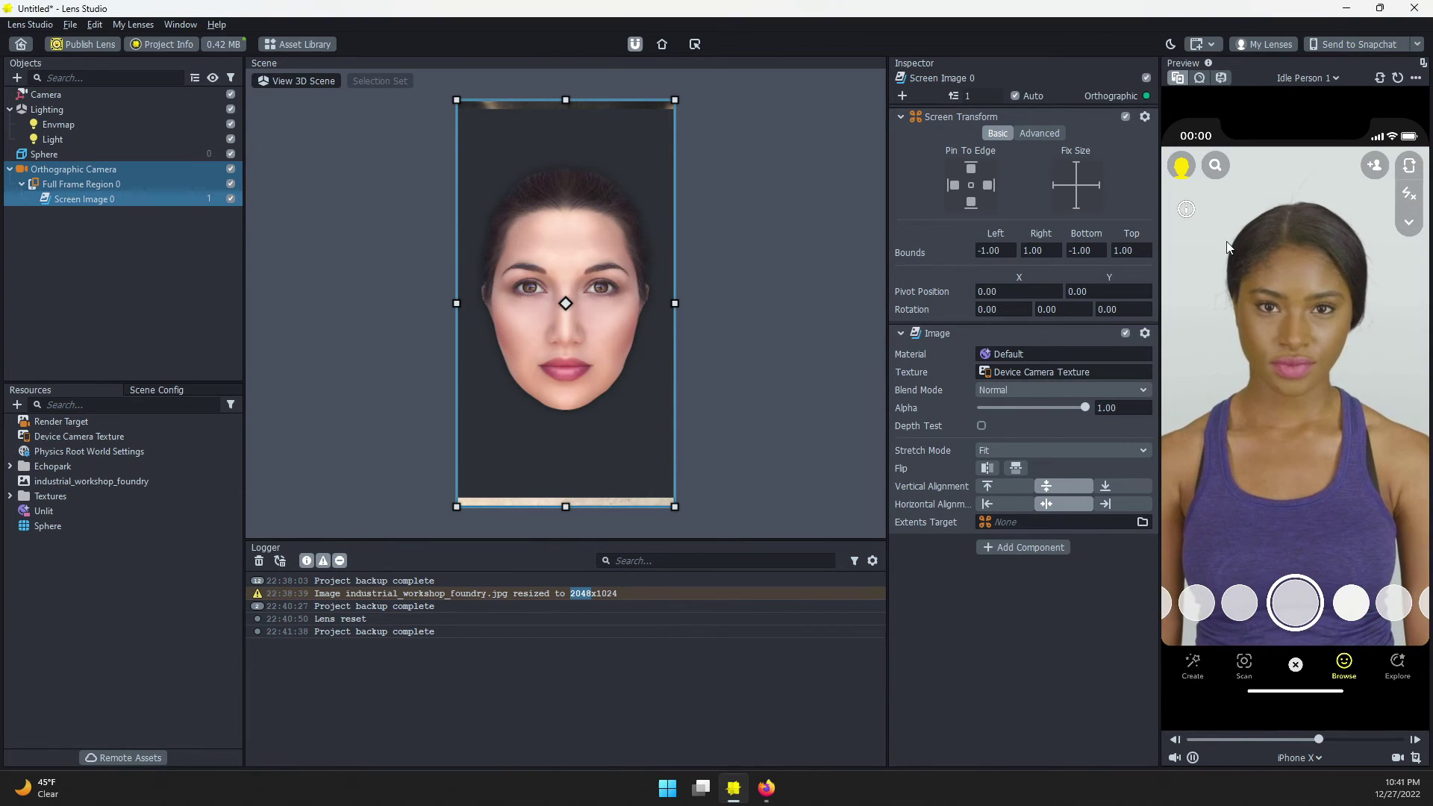
- Give the Orthographic Camera a new Portrait Background segmentation texture as its mask
click(104, 169)
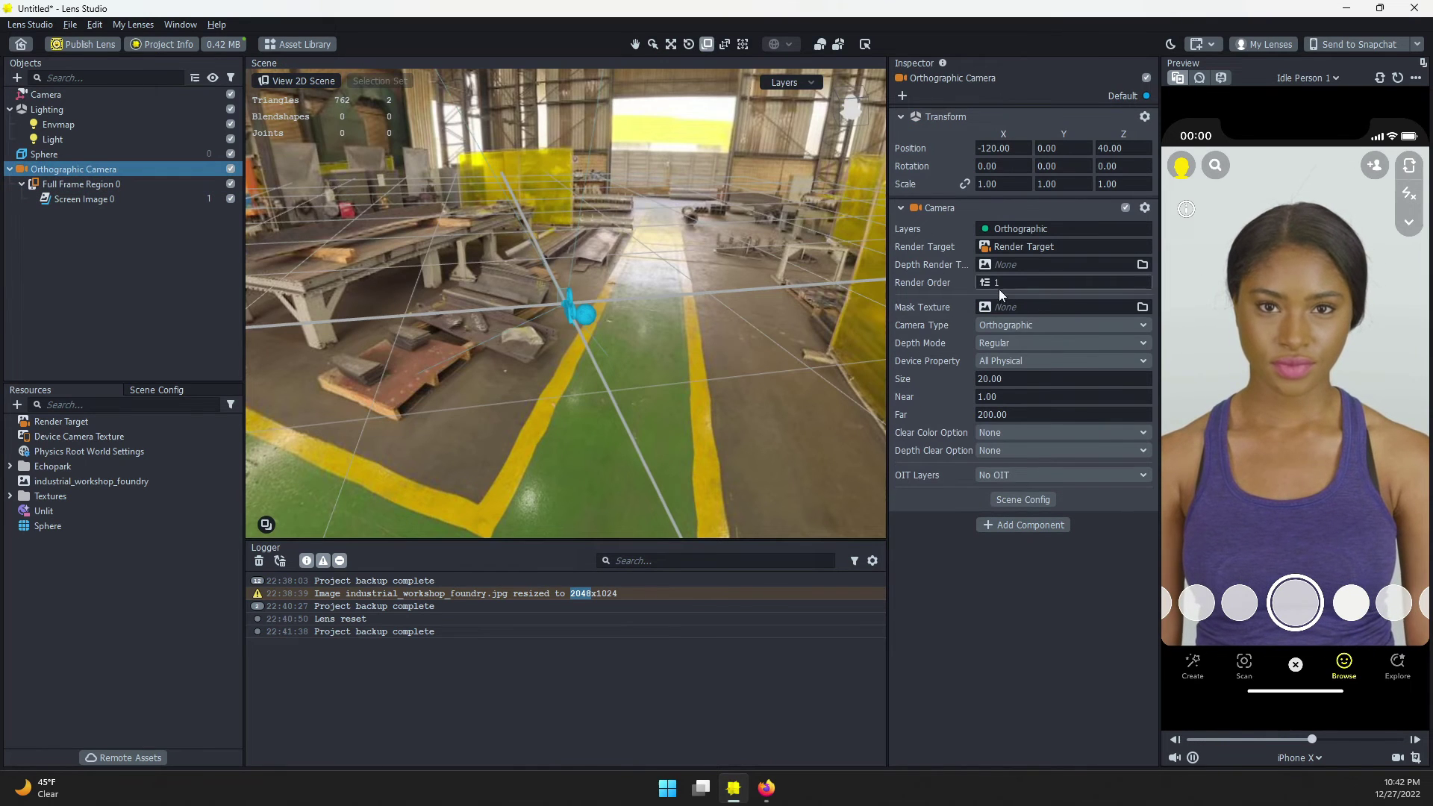
click(1005, 307)
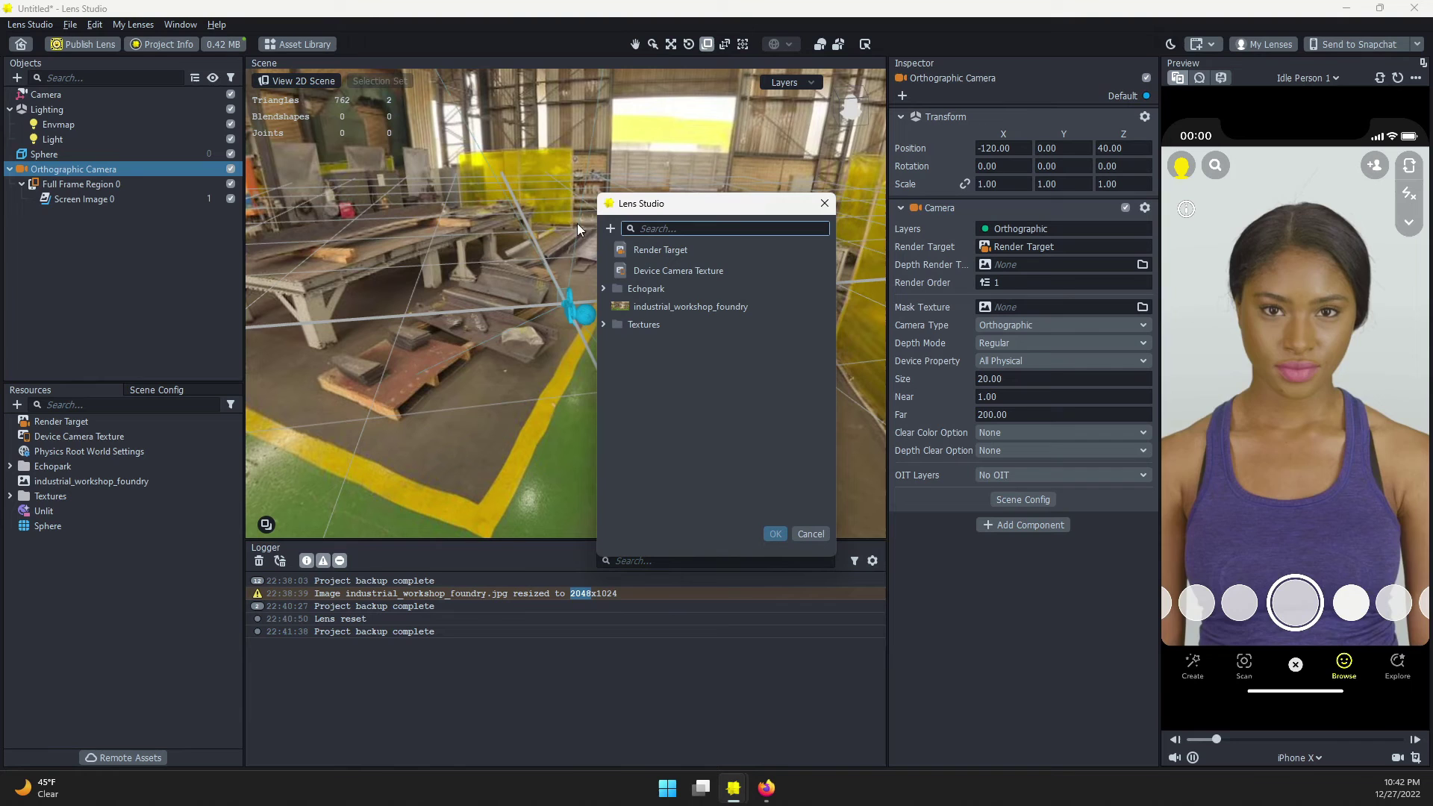
click(610, 229)
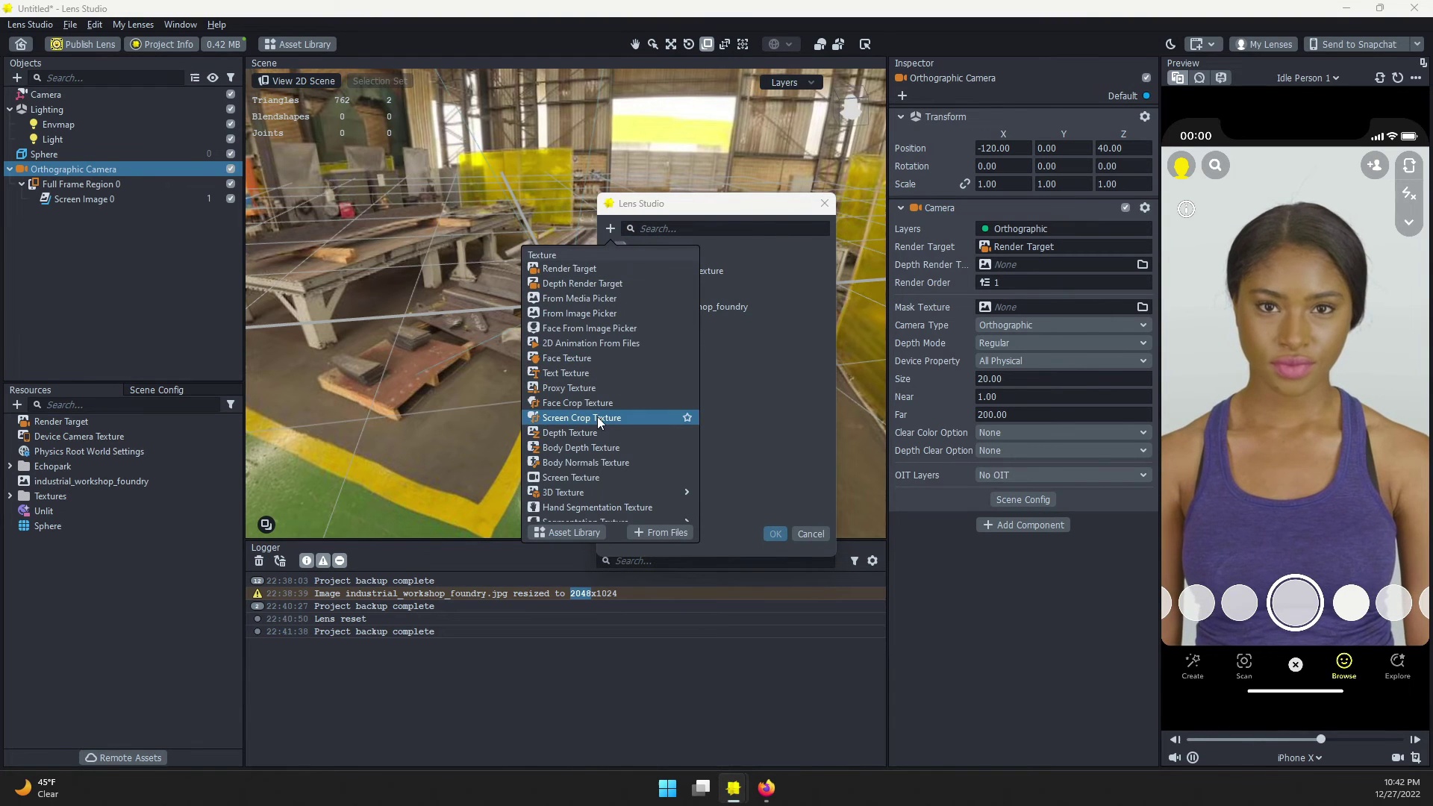
scroll(644, 470, down, 2)
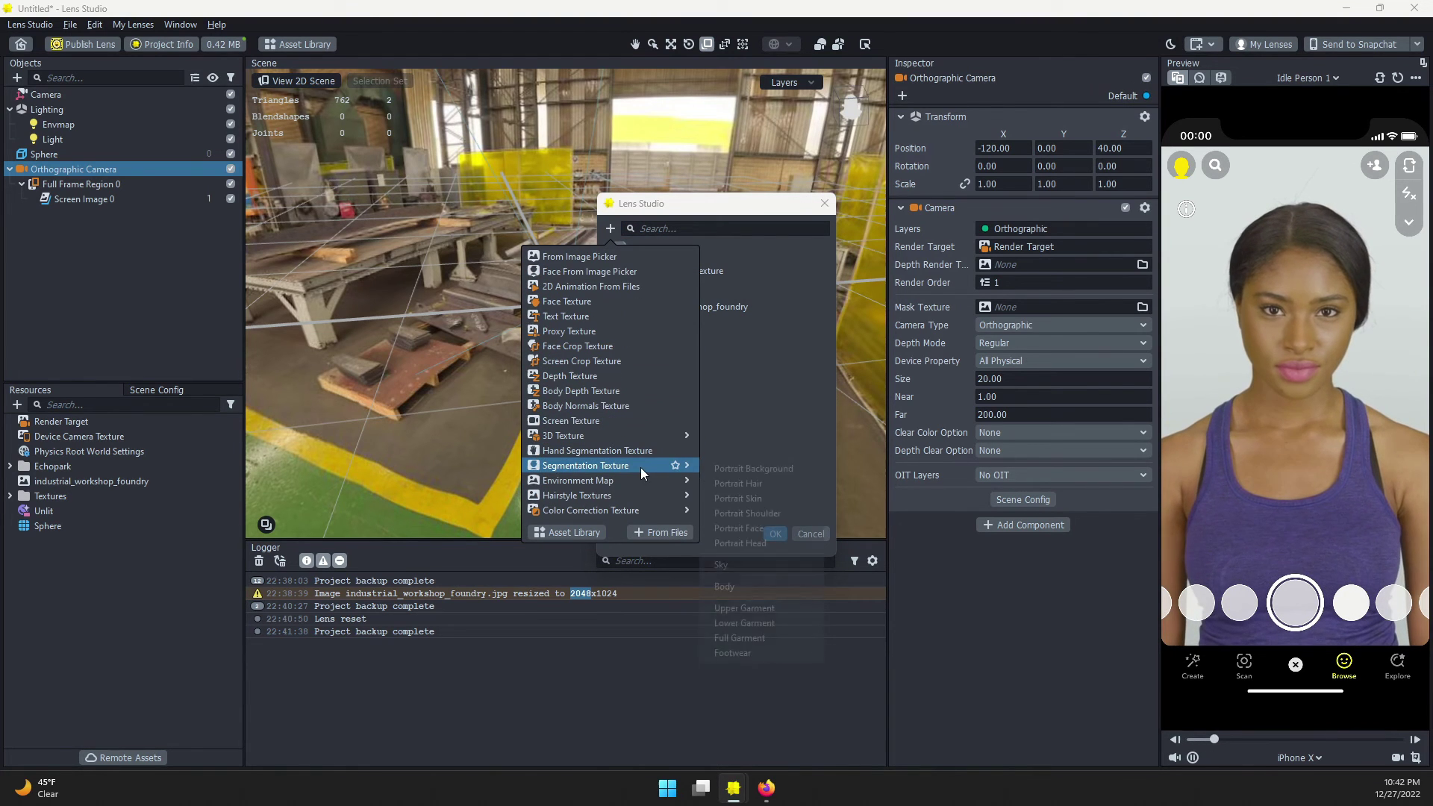
click(758, 467)
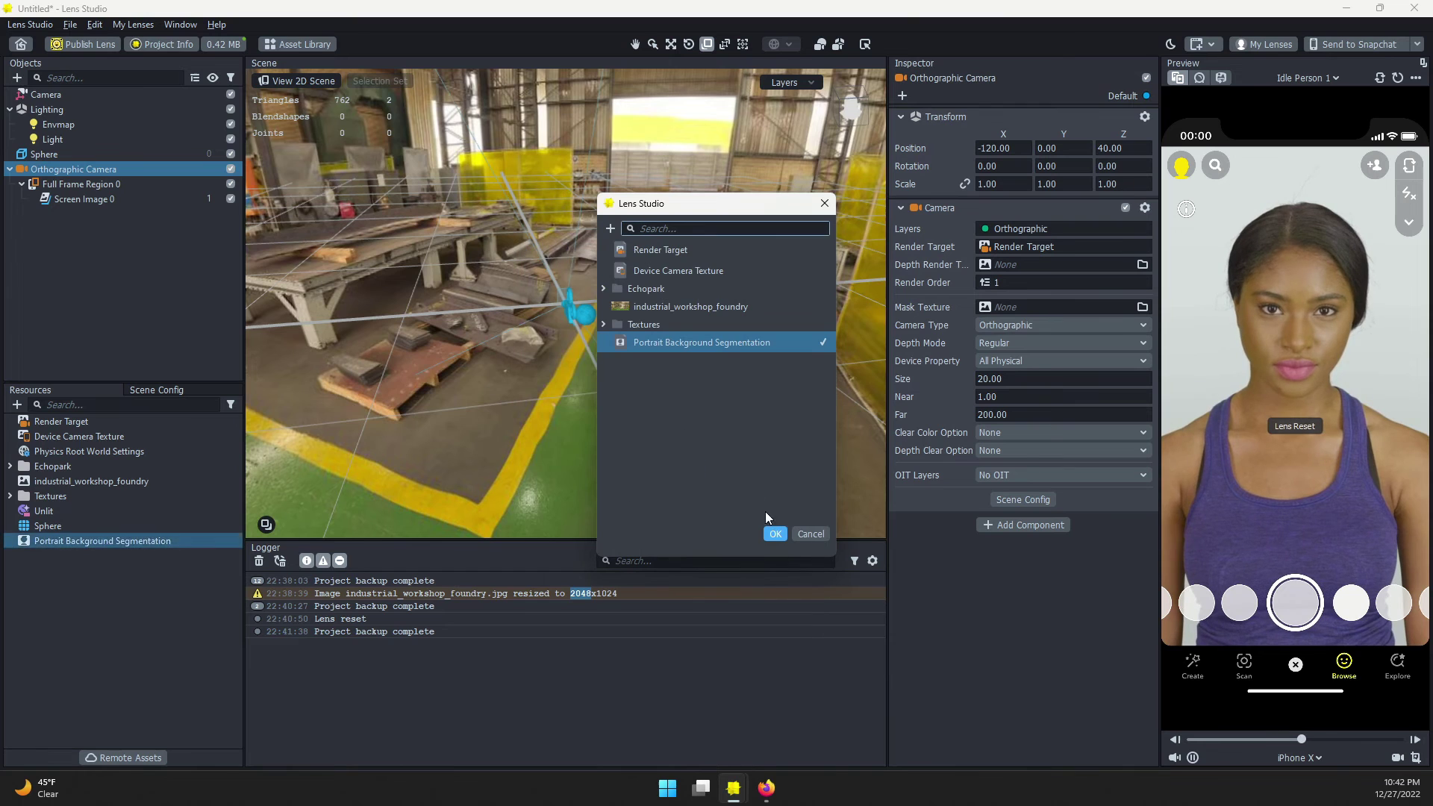
click(774, 533)
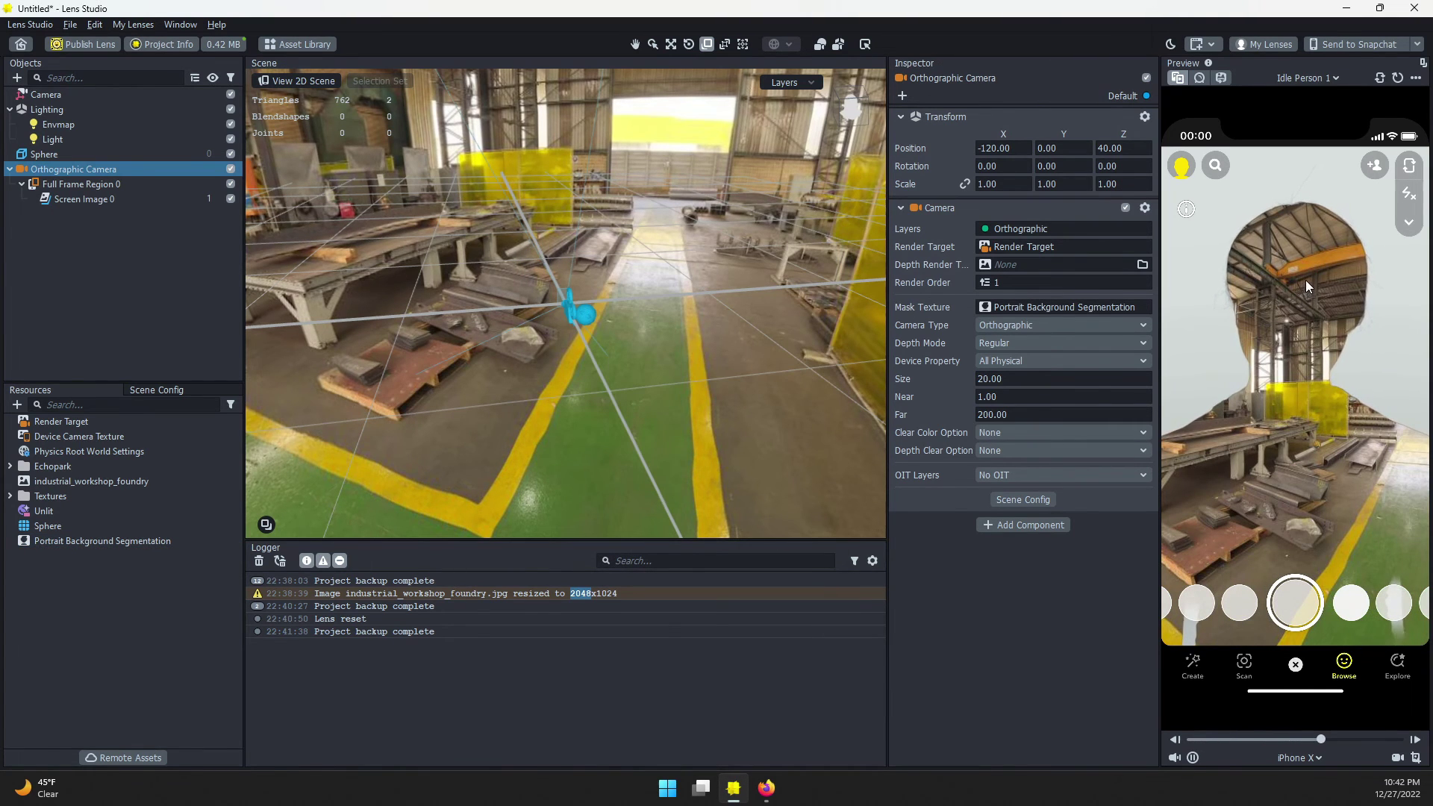
- Turn on Invert Mask for the Portrait Background Segmentation texture
click(118, 539)
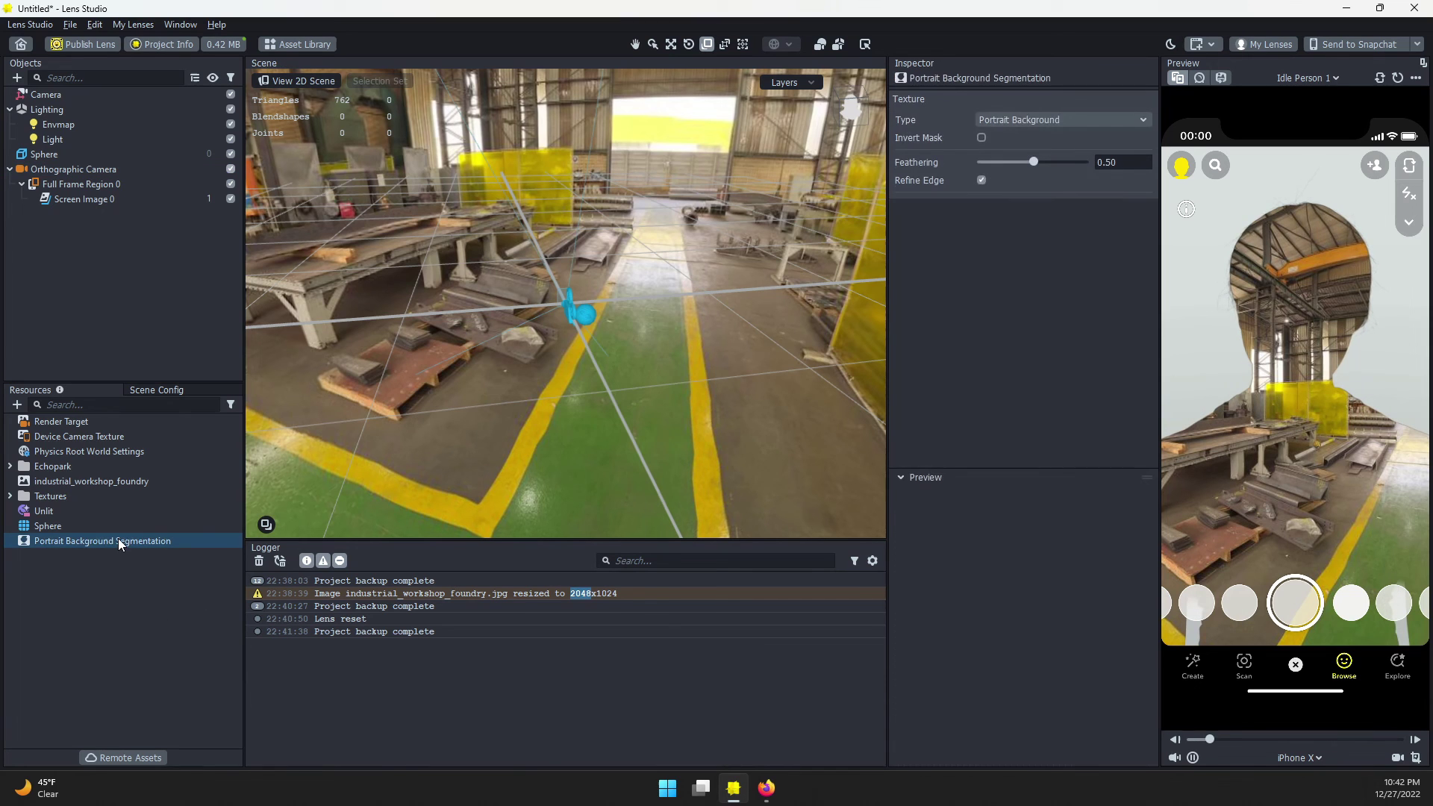
click(982, 138)
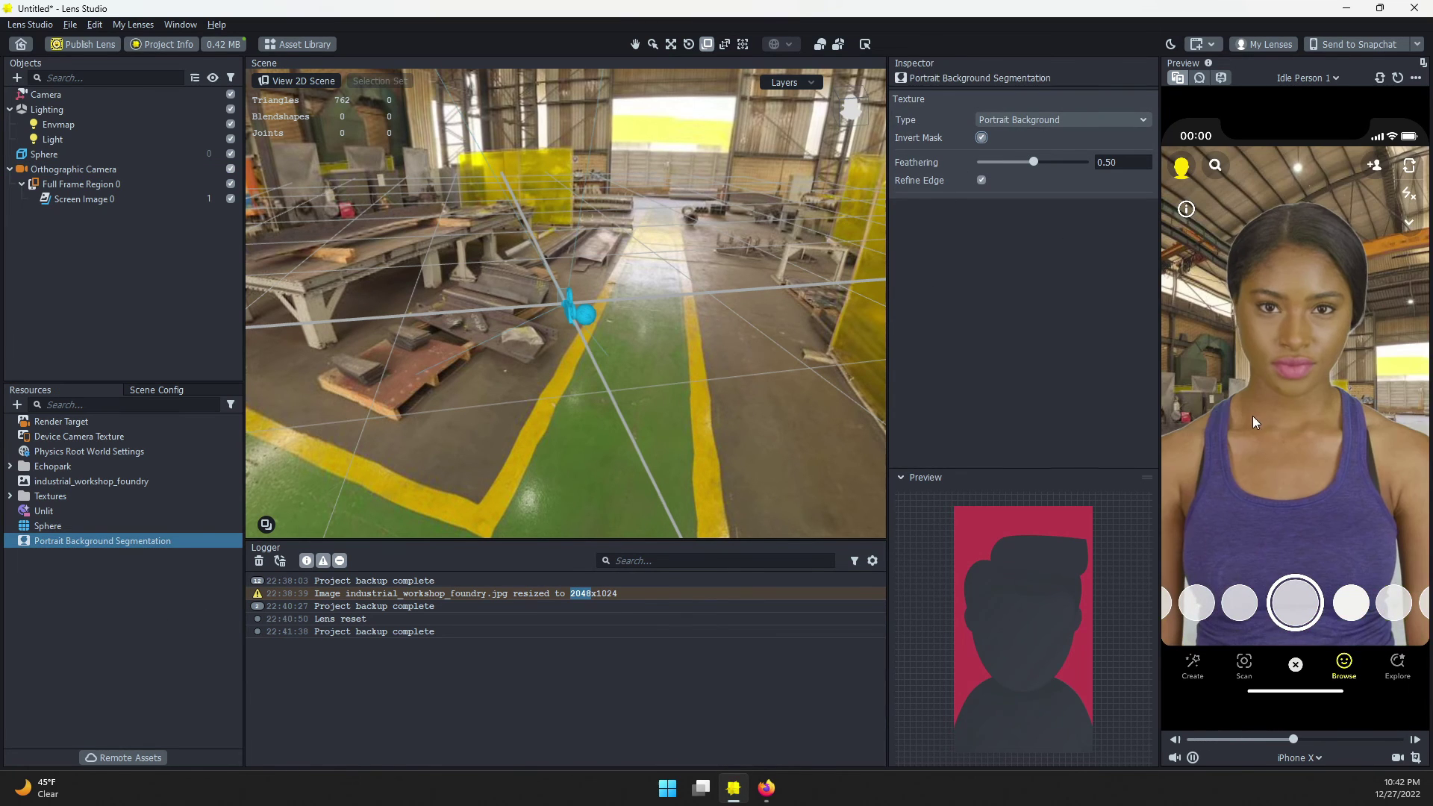